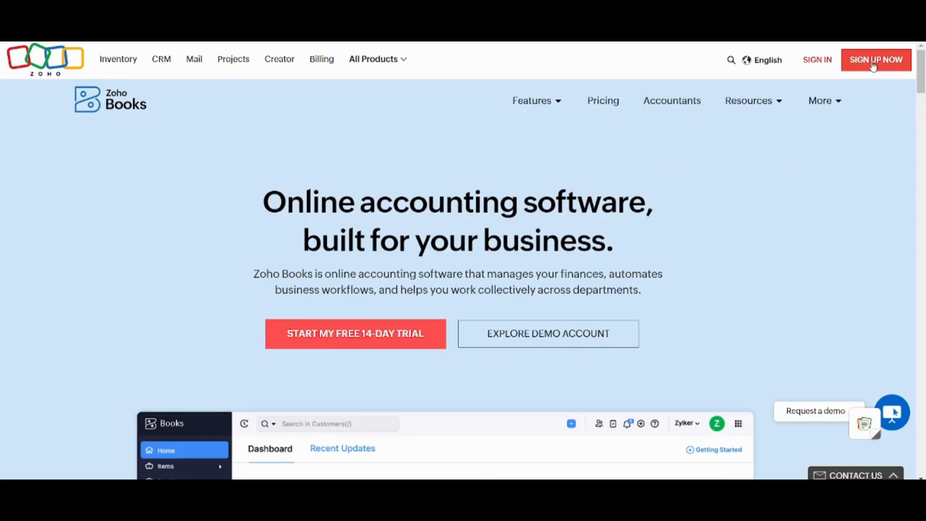
- Sign in and start a new item of type Service named YouTube Videos
{"action": "left_click", "coordinate": [817, 61]}
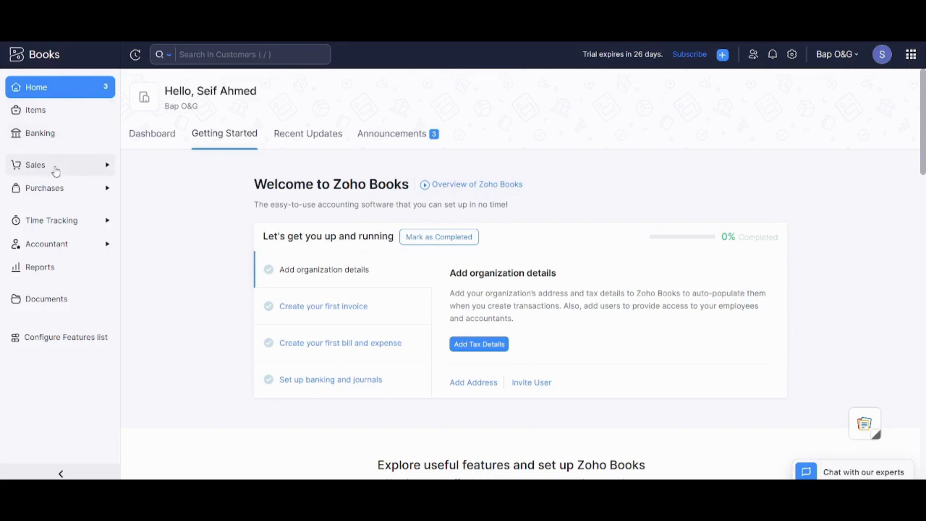
{"action": "left_click", "coordinate": [37, 109]}
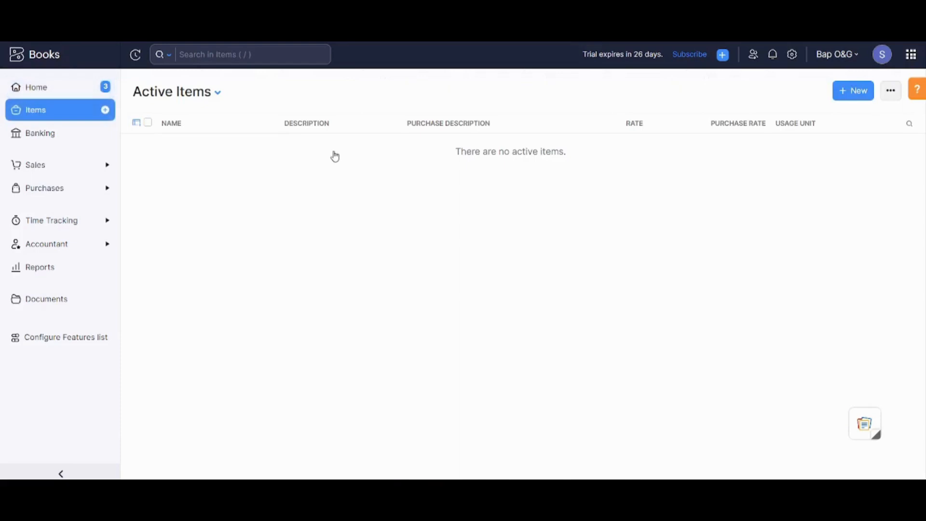
{"action": "left_click", "coordinate": [859, 94]}
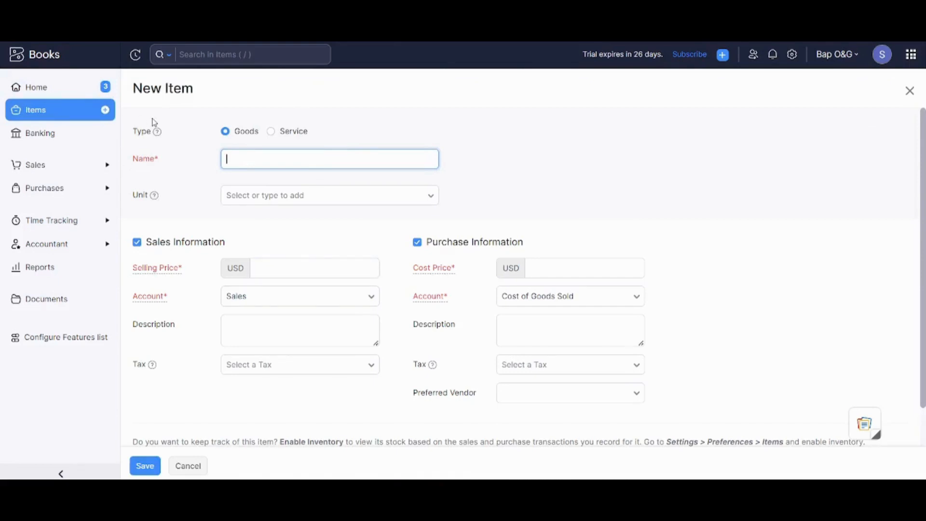
{"action": "left_click", "coordinate": [271, 130]}
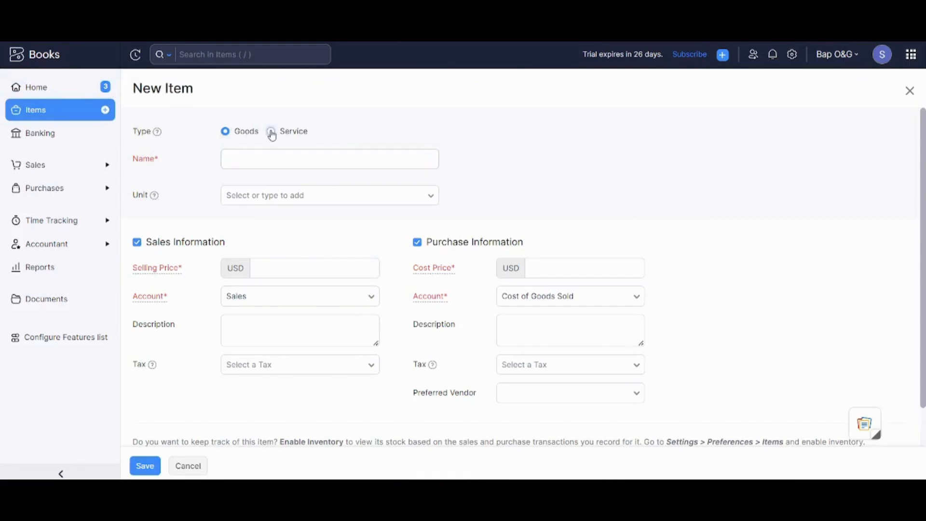
{"action": "left_click", "coordinate": [279, 164]}
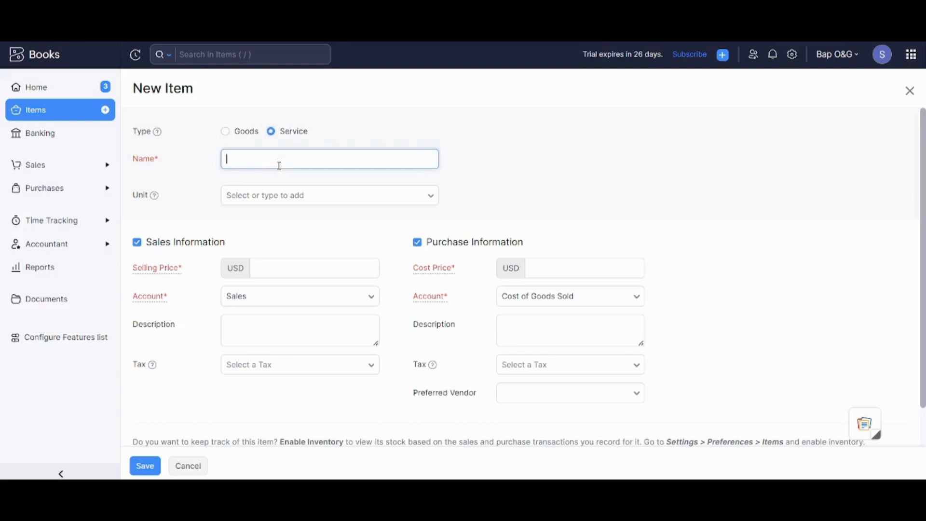
{"action": "type", "text": "YouTube Videos"}
- Set the new item's unit to pcs
{"action": "left_click", "coordinate": [290, 195]}
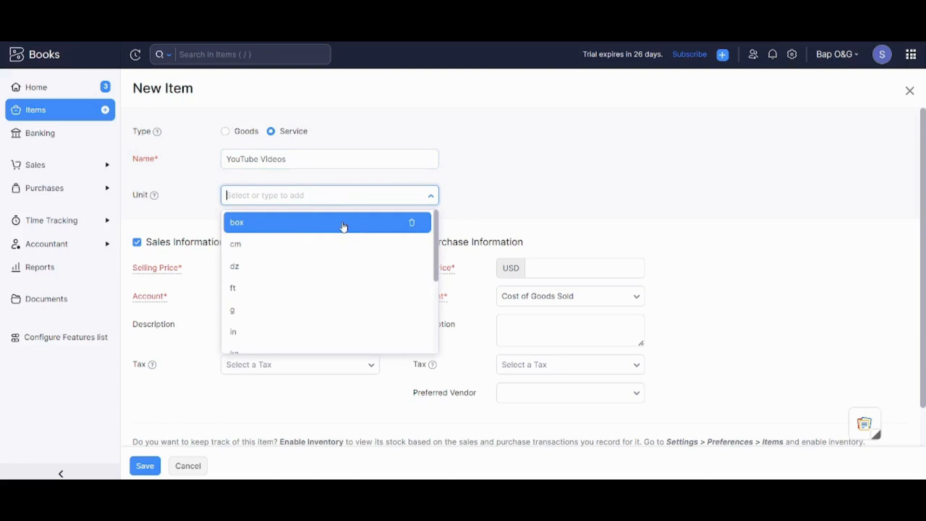
{"action": "left_click_drag", "start_coordinate": [438, 249], "coordinate": [439, 321]}
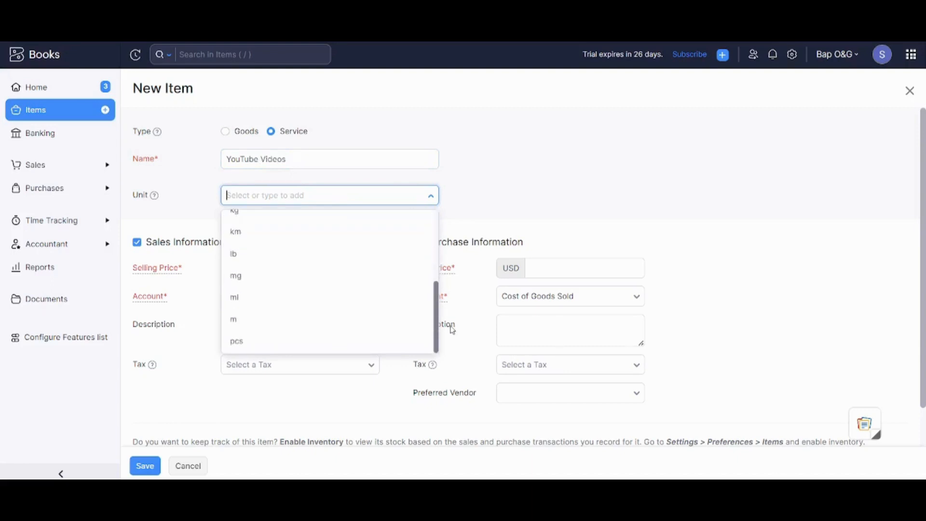
{"action": "left_click", "coordinate": [311, 348]}
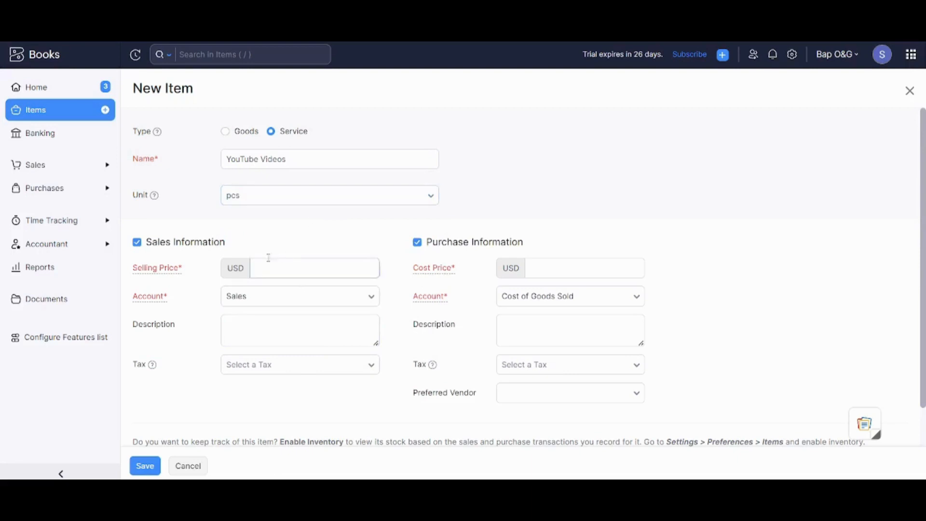
- Set the item's selling price to 5 USD and cost price to 2 USD, and save the item
{"action": "mouse_move", "coordinate": [172, 269]}
{"action": "mouse_move", "coordinate": [426, 266]}
{"action": "left_click", "coordinate": [324, 264]}
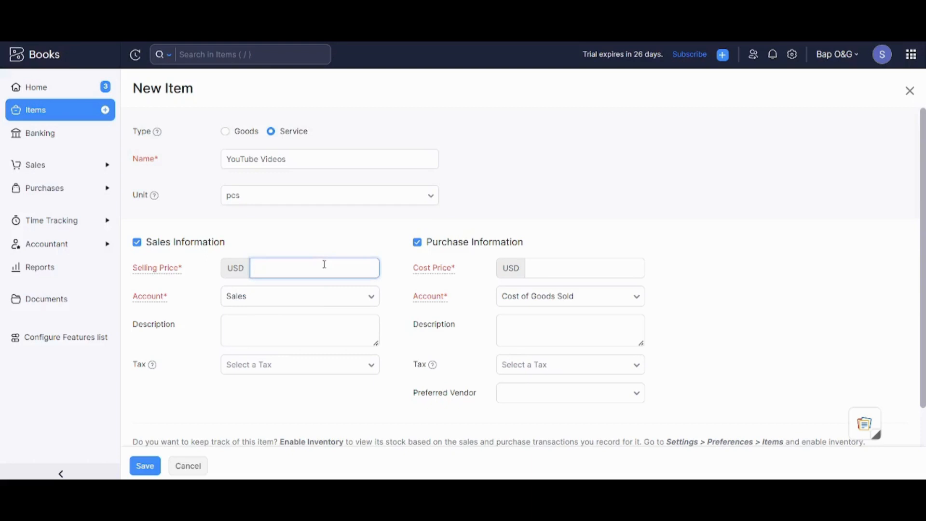
{"action": "type", "text": "5"}
{"action": "left_click", "coordinate": [595, 270]}
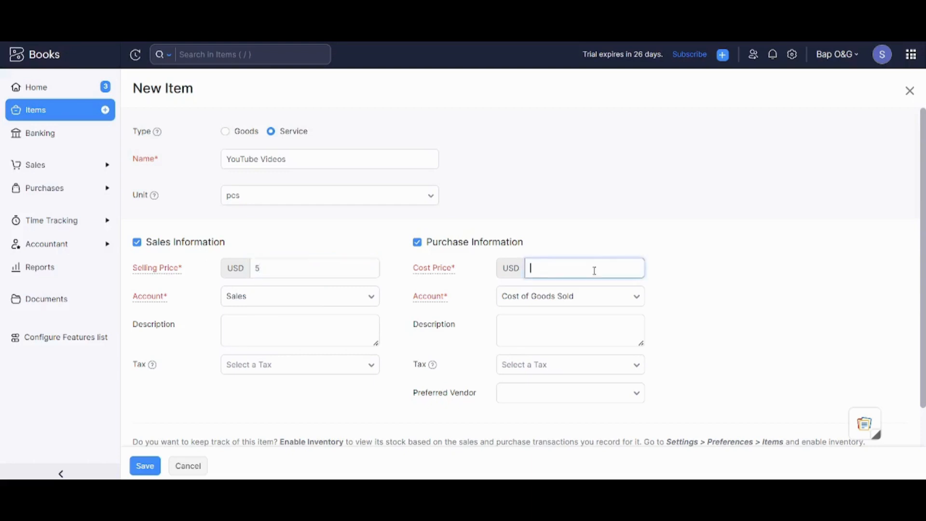
{"action": "left_click", "coordinate": [676, 271]}
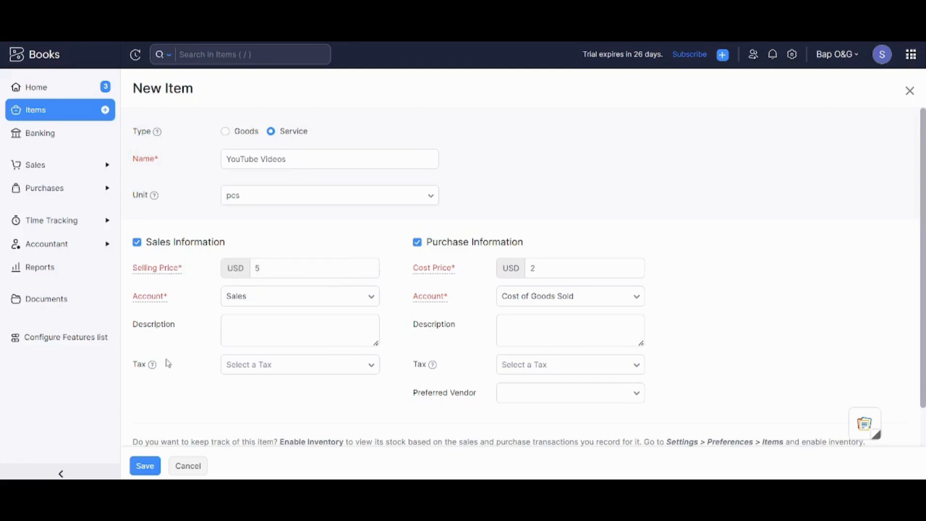
{"action": "scroll", "coordinate": [168, 363], "scroll_direction": "down", "scroll_amount": 1}
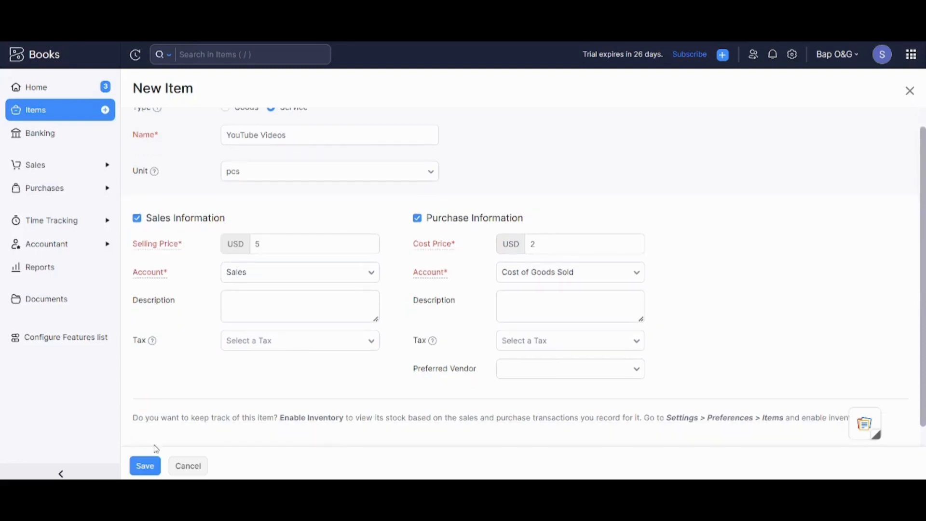
{"action": "left_click", "coordinate": [154, 468]}
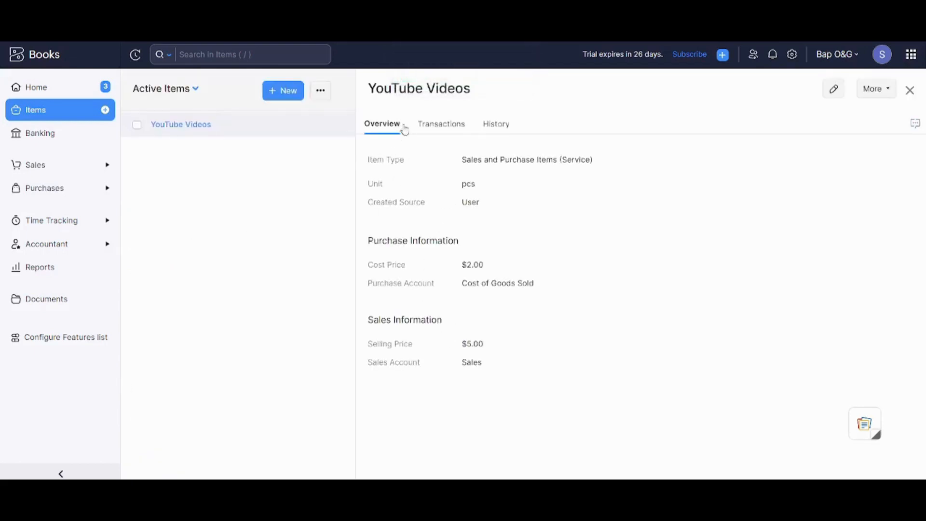
- Review the YouTube Videos item's transactions and history, and the options for connecting a bank or credit card
{"action": "left_click", "coordinate": [441, 124]}
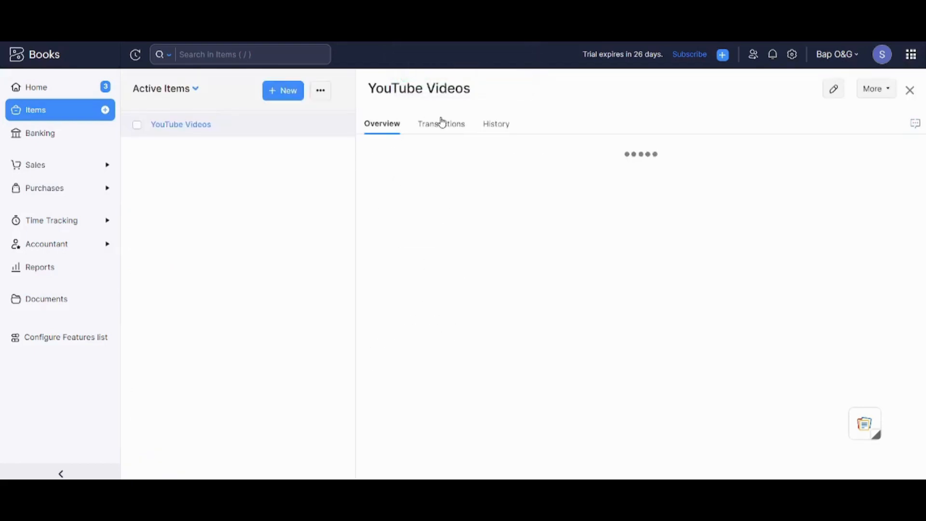
{"action": "left_click", "coordinate": [492, 131]}
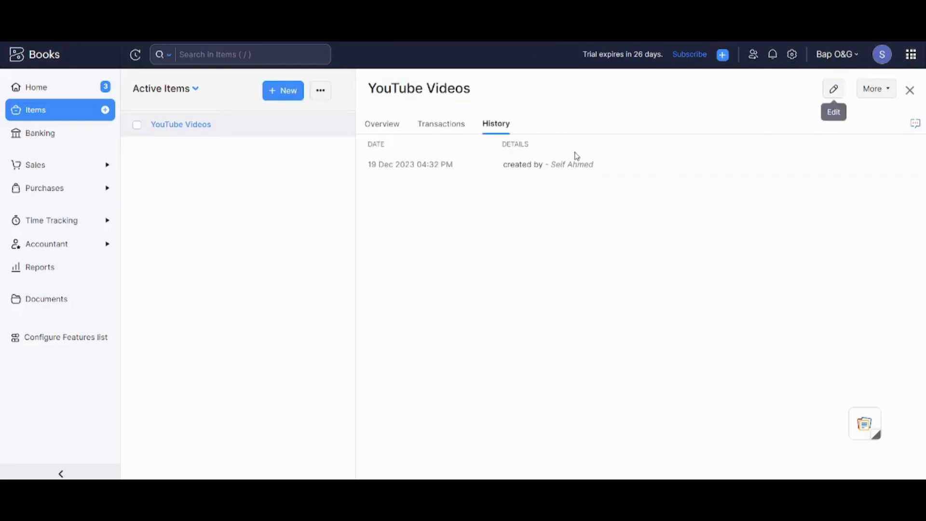
{"action": "left_click", "coordinate": [74, 141]}
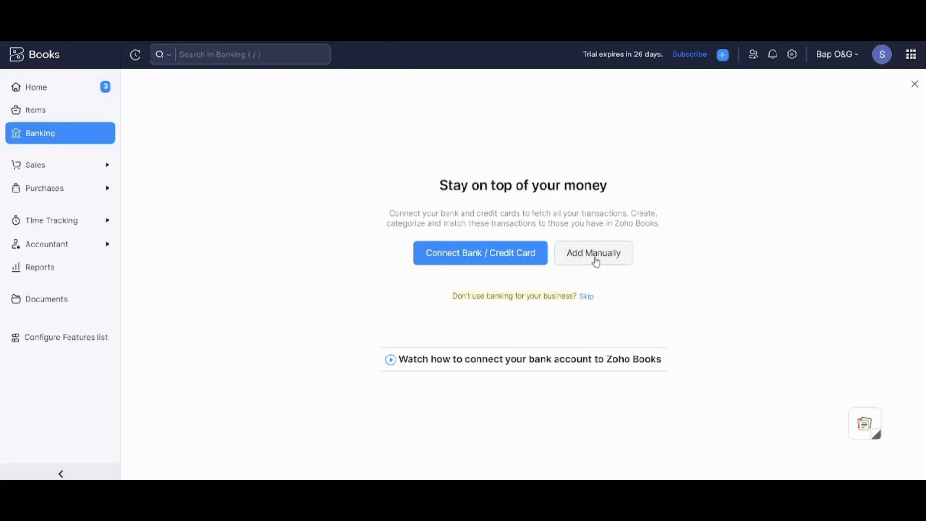
{"action": "left_click", "coordinate": [525, 260]}
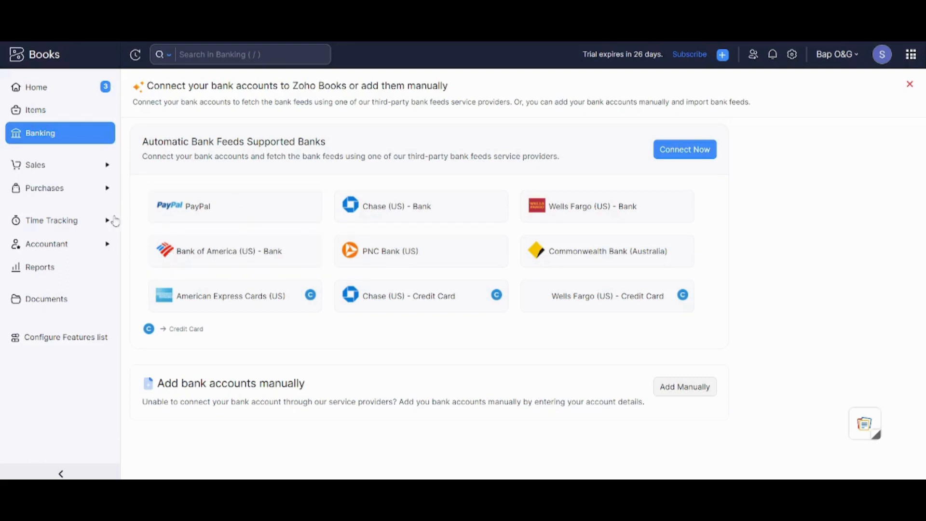
- Start a new customer of type Individual with salutation Mrs., filling in the contact's first name, last name and e-mail from the saved suggestion
{"action": "left_click", "coordinate": [62, 166]}
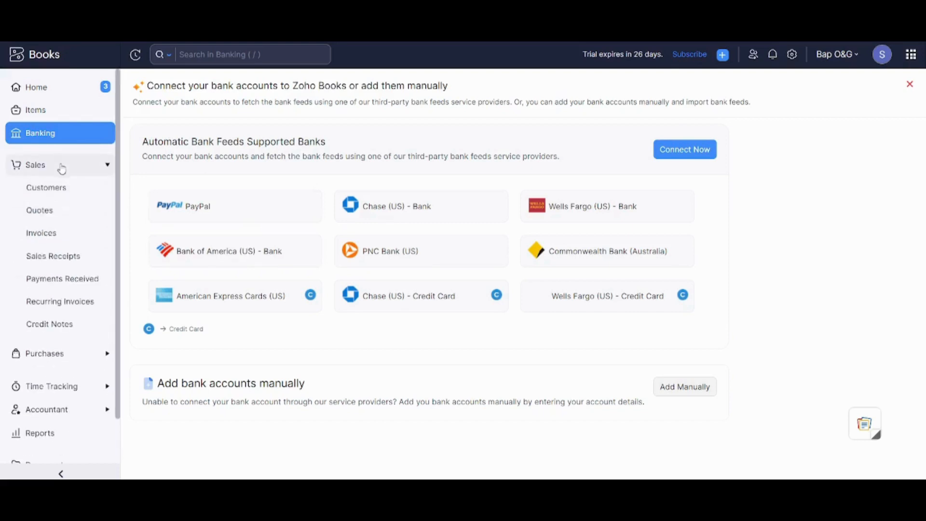
{"action": "left_click", "coordinate": [61, 192]}
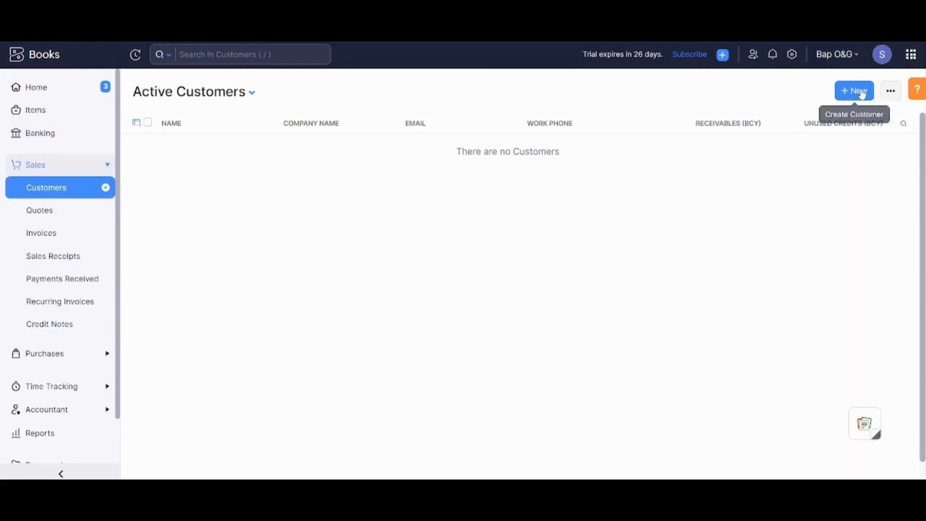
{"action": "left_click", "coordinate": [856, 93]}
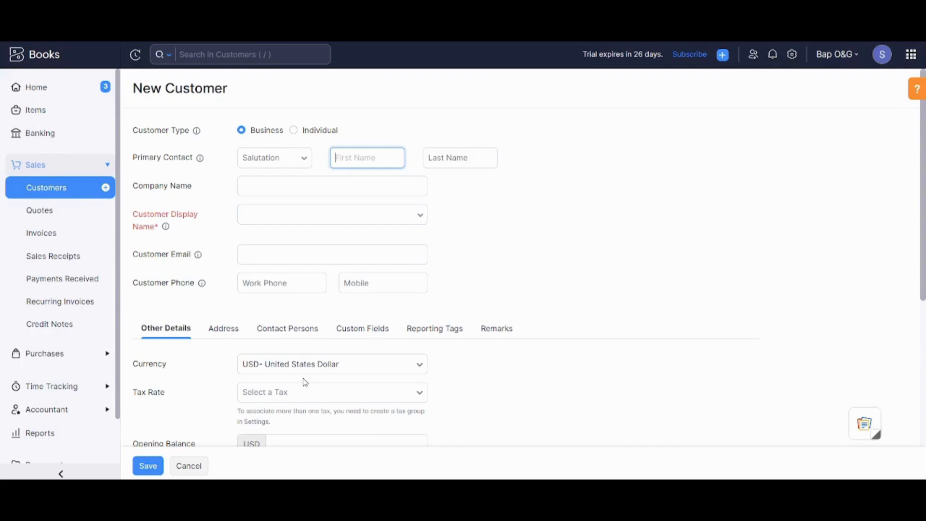
{"action": "left_click", "coordinate": [294, 130]}
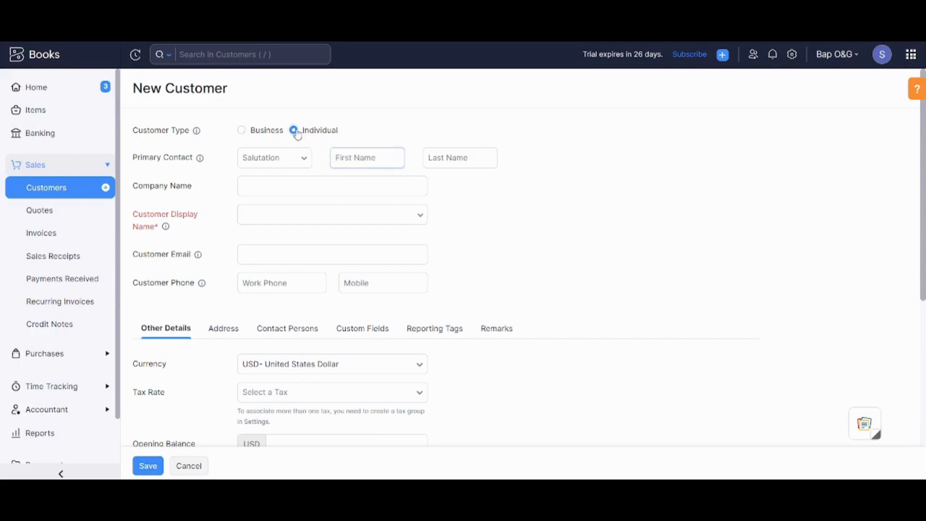
{"action": "left_click", "coordinate": [303, 161]}
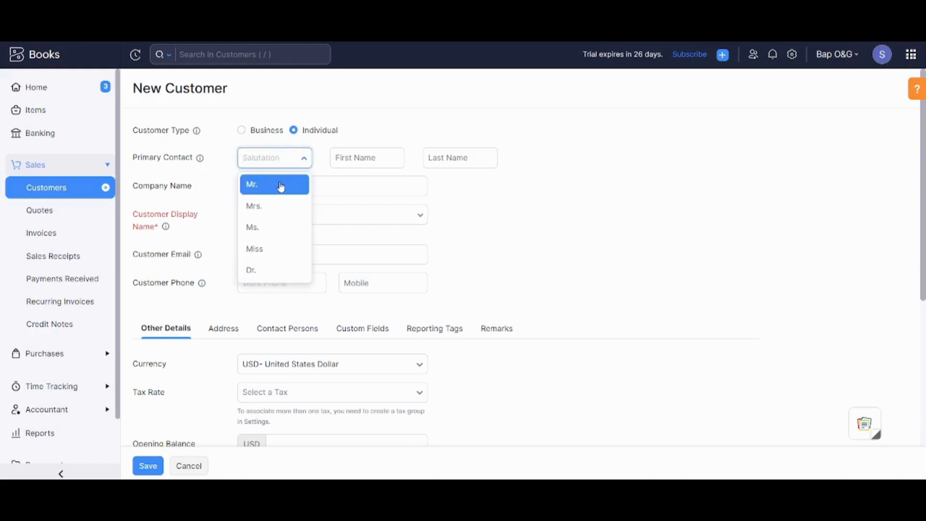
{"action": "left_click", "coordinate": [268, 205]}
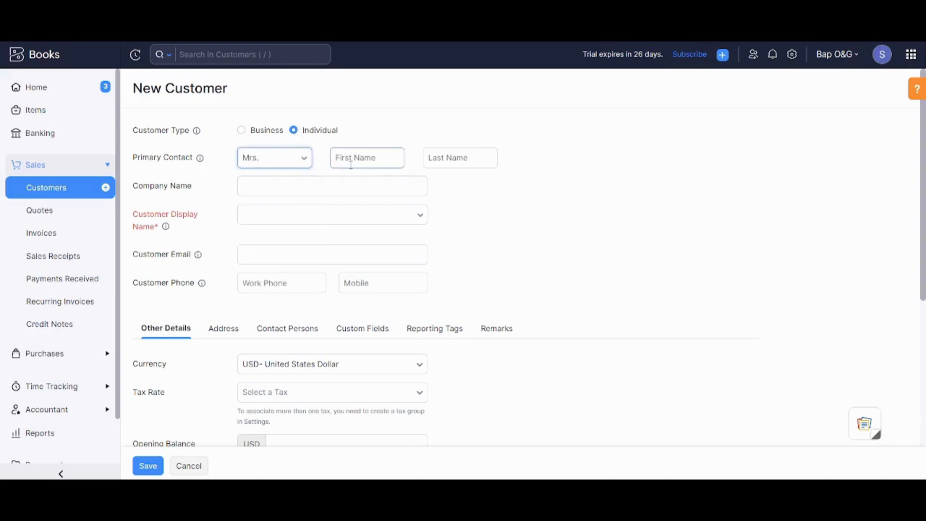
{"action": "left_click", "coordinate": [386, 192]}
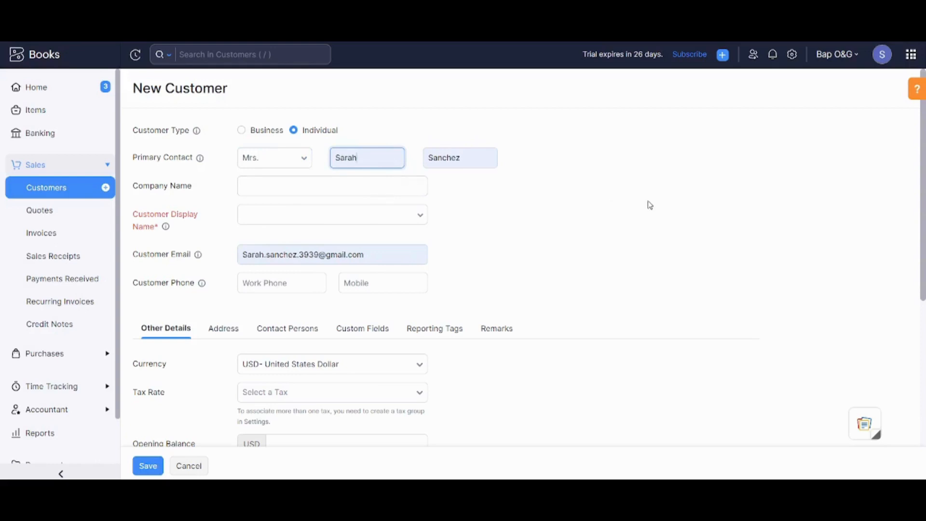
{"action": "left_click", "coordinate": [649, 204]}
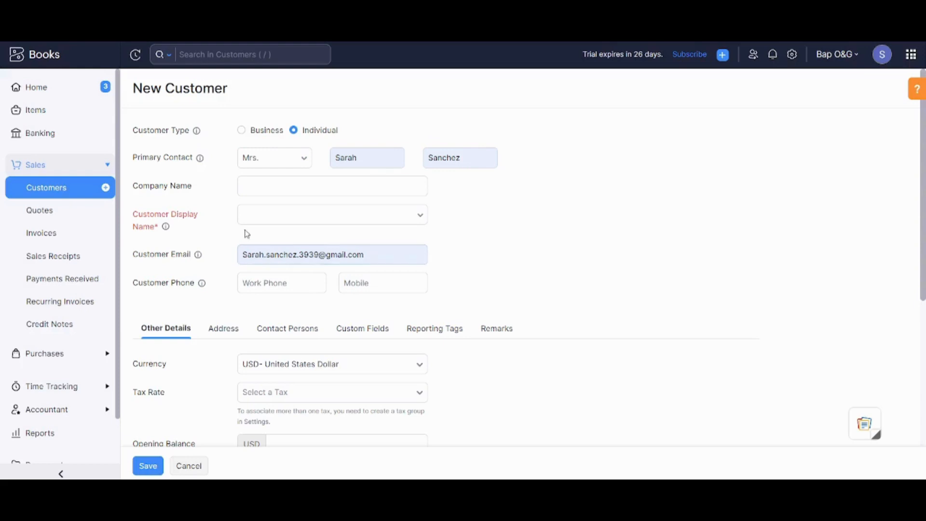
- Set the customer's display name to the first and last name without the salutation
{"action": "left_click", "coordinate": [247, 215]}
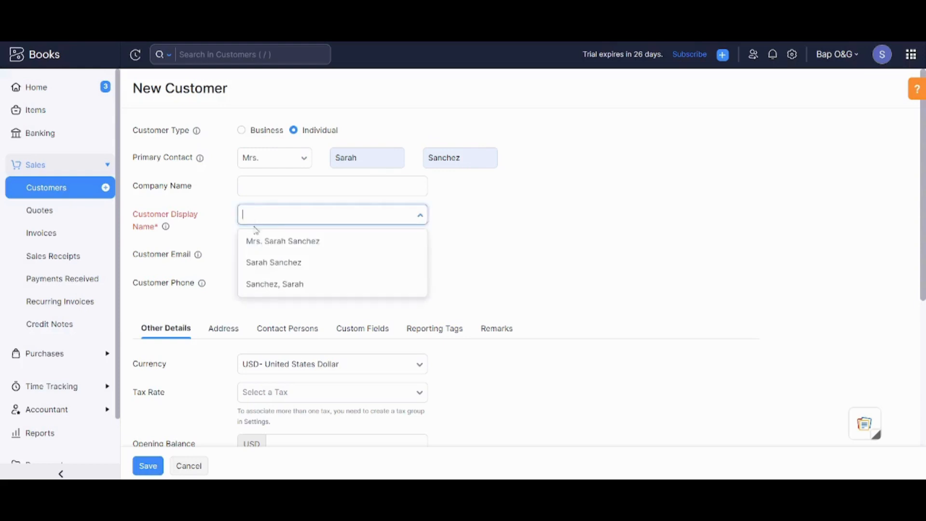
{"action": "left_click", "coordinate": [270, 242]}
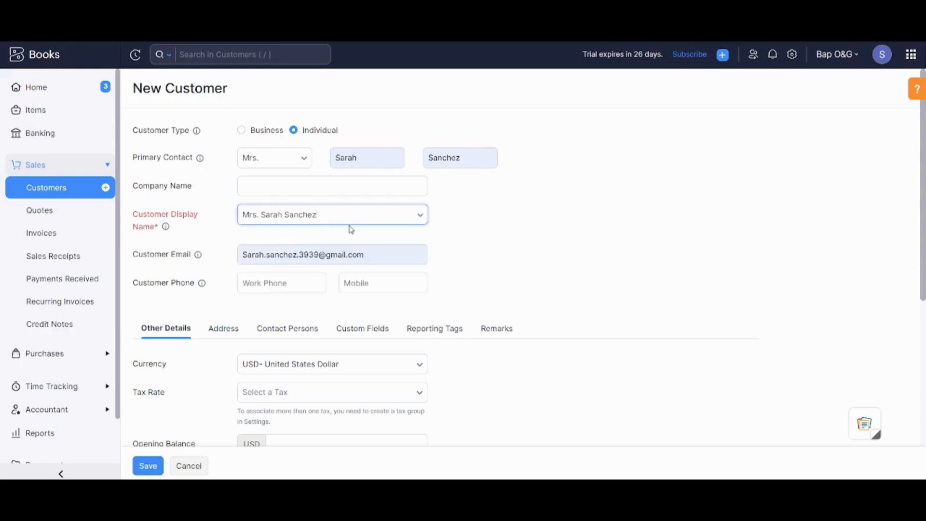
{"action": "left_click", "coordinate": [371, 219]}
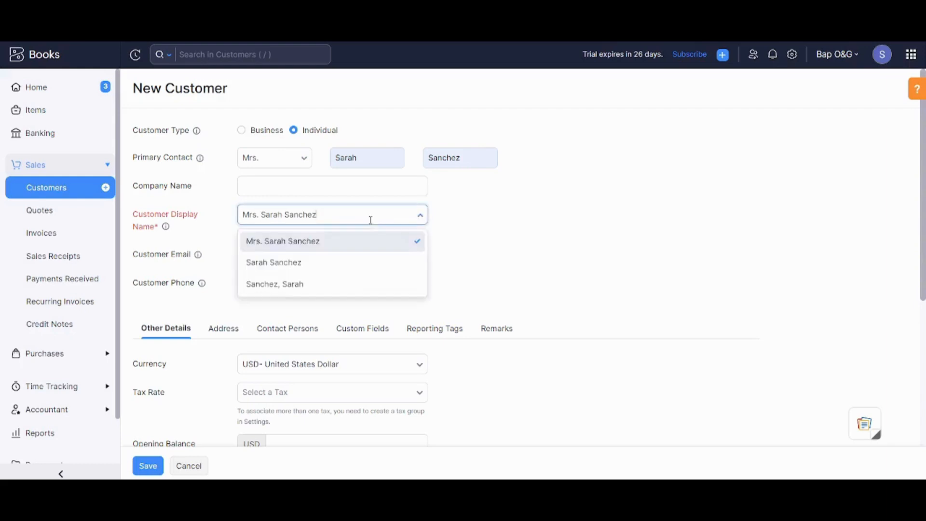
{"action": "left_click", "coordinate": [338, 264]}
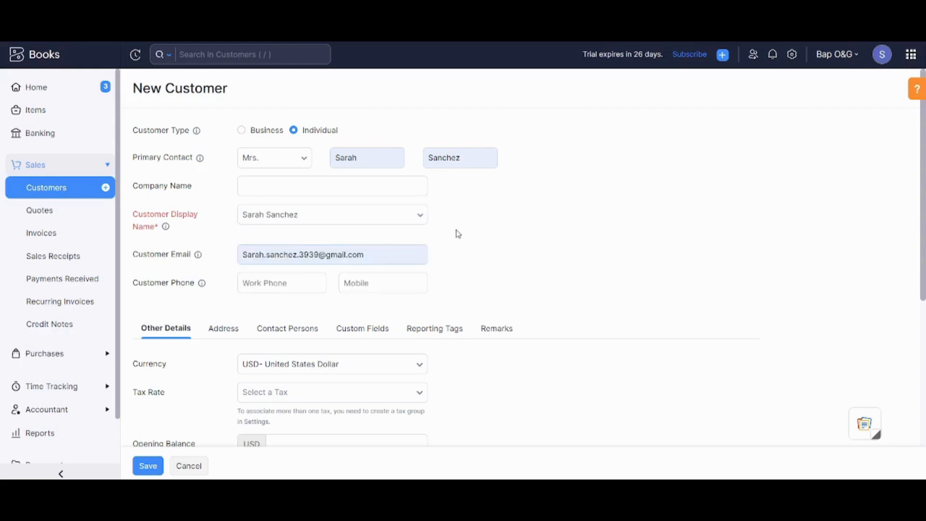
{"action": "left_click", "coordinate": [294, 260]}
- Set the customer's currency to EUR- Euro and save the customer
{"action": "scroll", "coordinate": [616, 294], "scroll_direction": "down", "scroll_amount": 3}
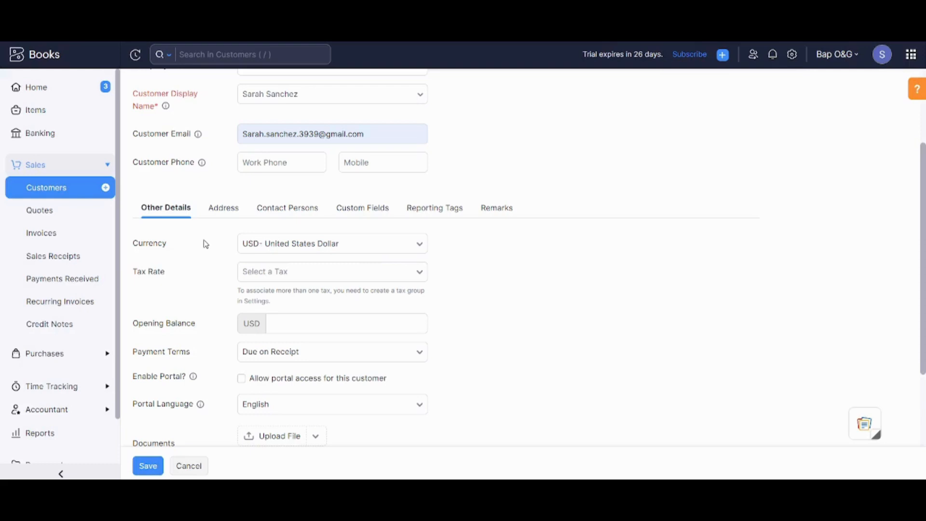
{"action": "left_click", "coordinate": [306, 250]}
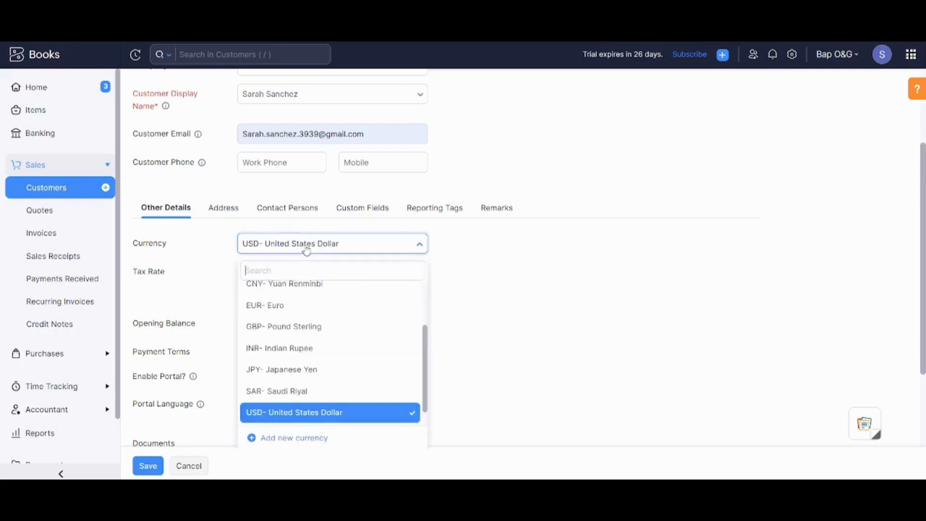
{"action": "left_click", "coordinate": [302, 310]}
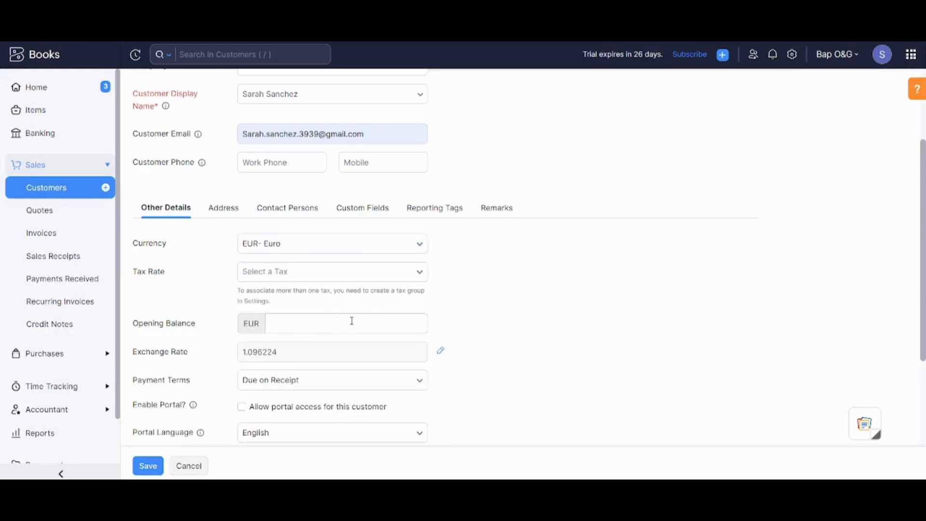
{"action": "left_click", "coordinate": [291, 320]}
{"action": "scroll", "coordinate": [662, 319], "scroll_direction": "down", "scroll_amount": 3}
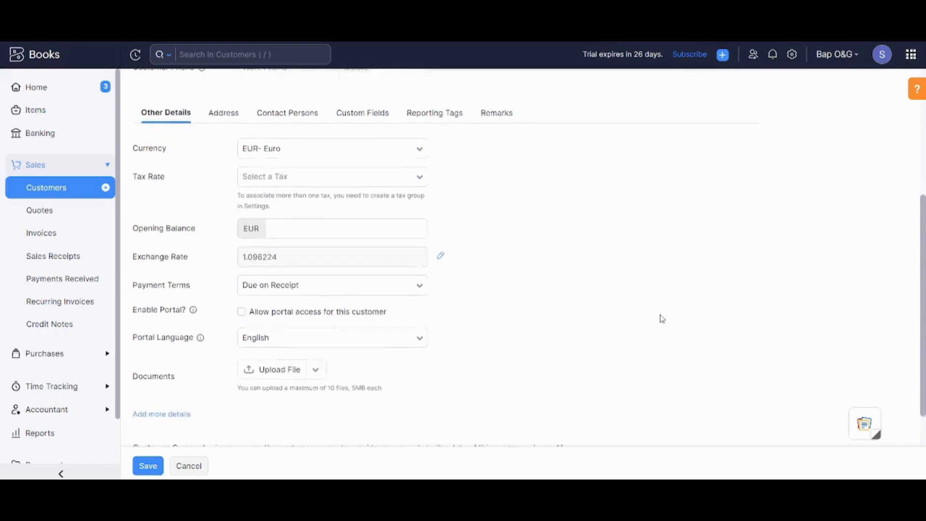
{"action": "left_click", "coordinate": [148, 466]}
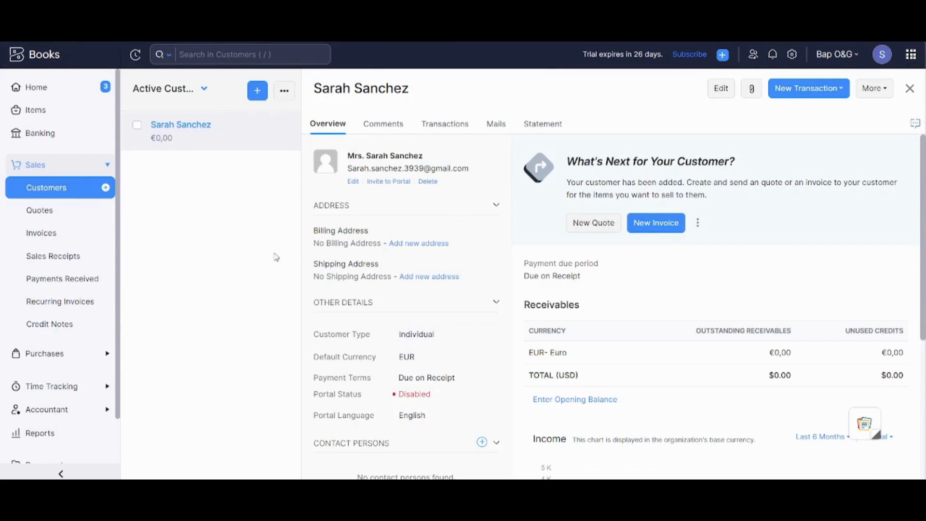
- Start a new invoice from the sales invoices list
{"action": "left_click", "coordinate": [61, 234]}
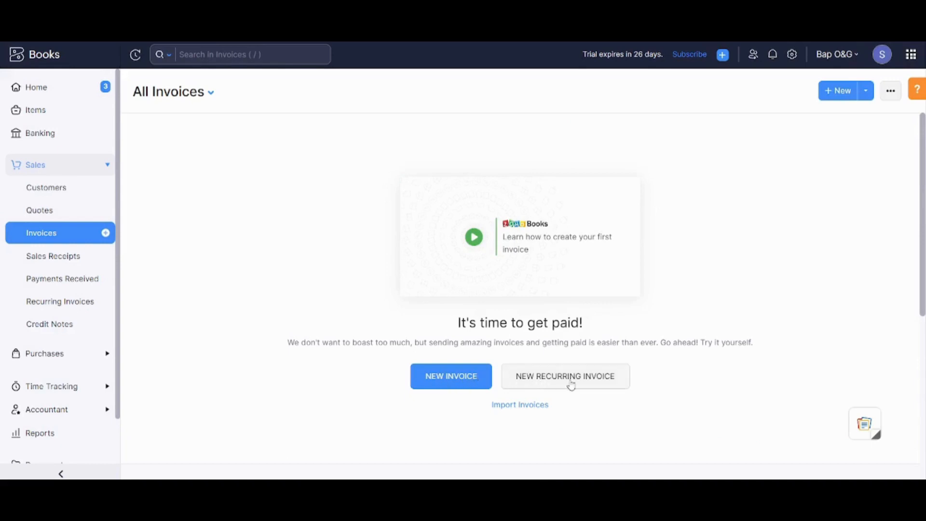
{"action": "left_click", "coordinate": [867, 93]}
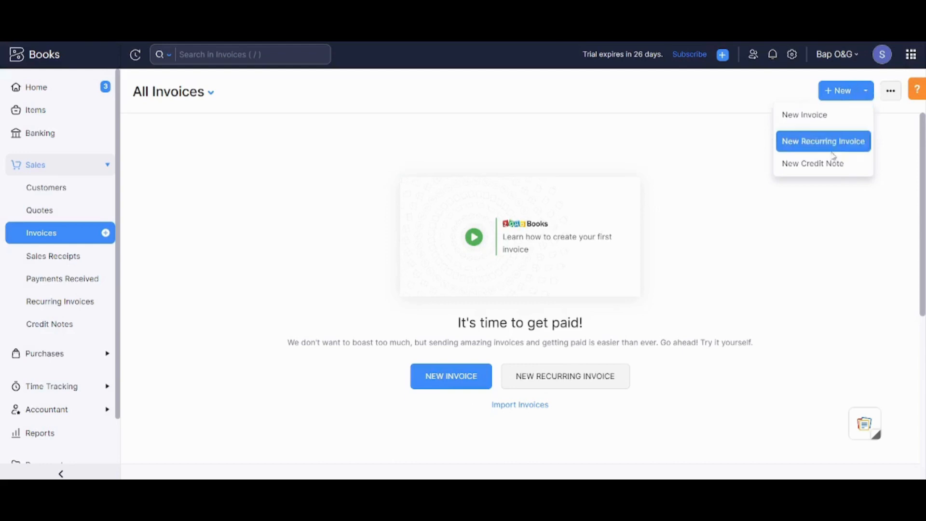
{"action": "left_click", "coordinate": [707, 120]}
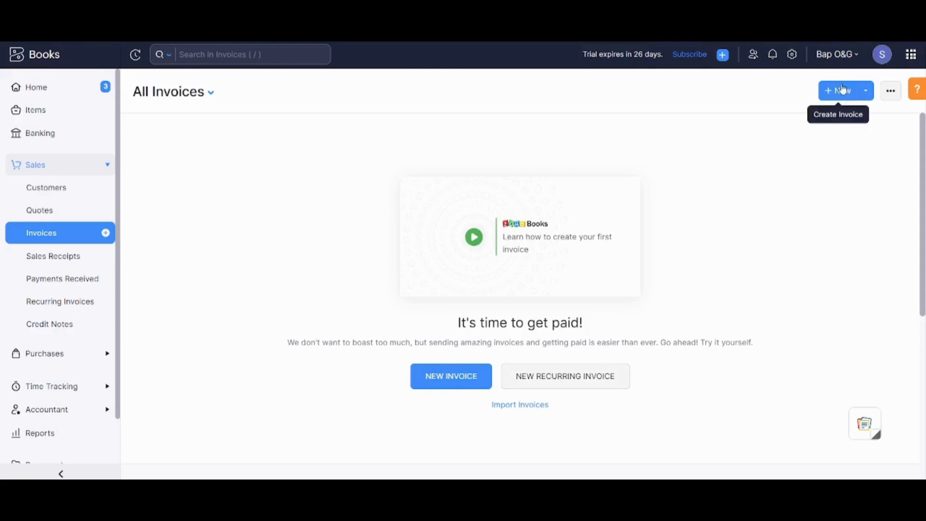
{"action": "left_click", "coordinate": [866, 90]}
{"action": "left_click", "coordinate": [835, 116]}
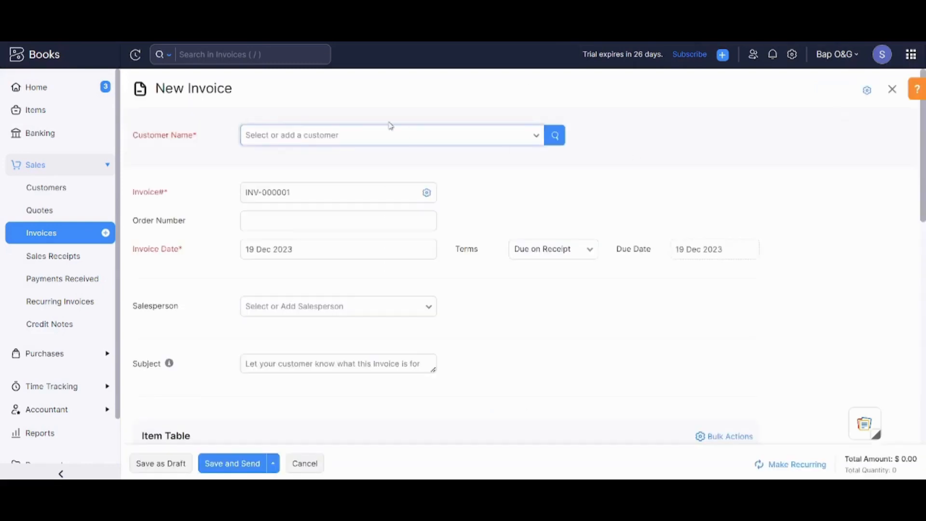
- Select the saved customer for the invoice and fill in the order number
{"action": "left_click", "coordinate": [293, 138]}
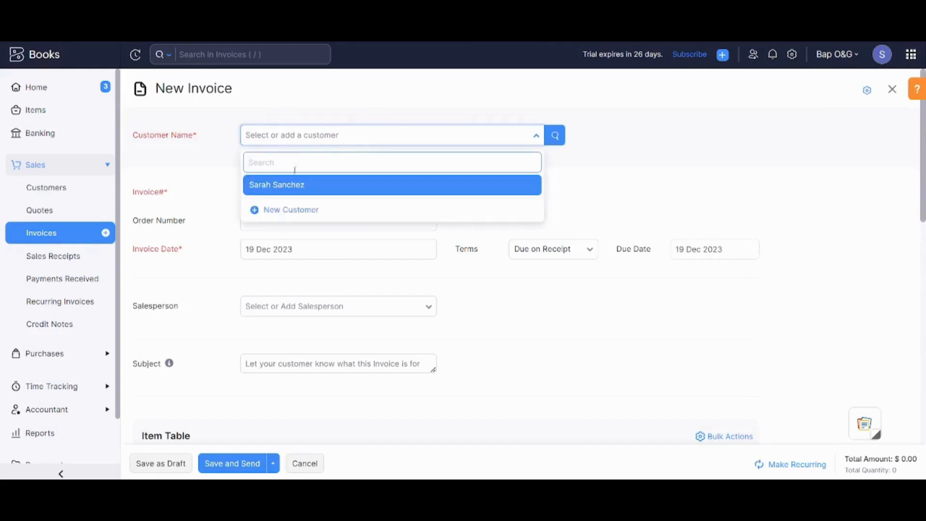
{"action": "left_click", "coordinate": [295, 186]}
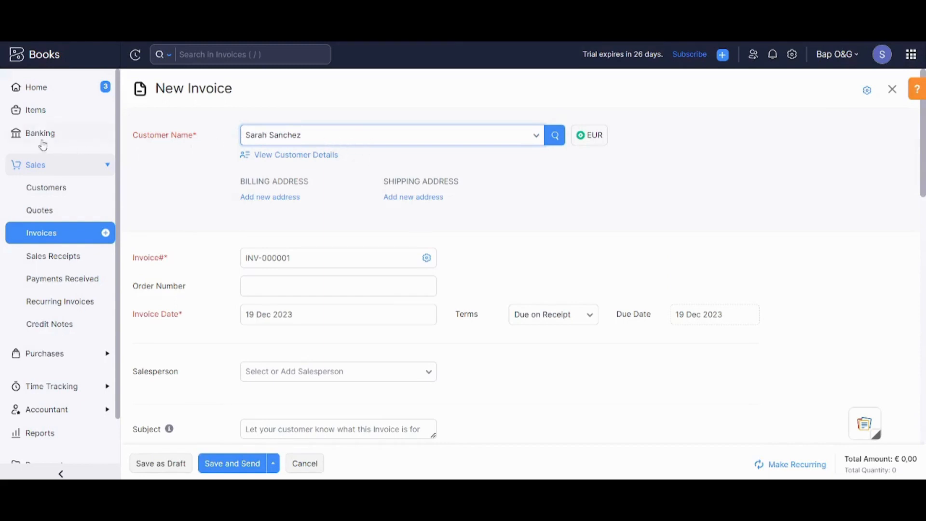
{"action": "left_click", "coordinate": [401, 145]}
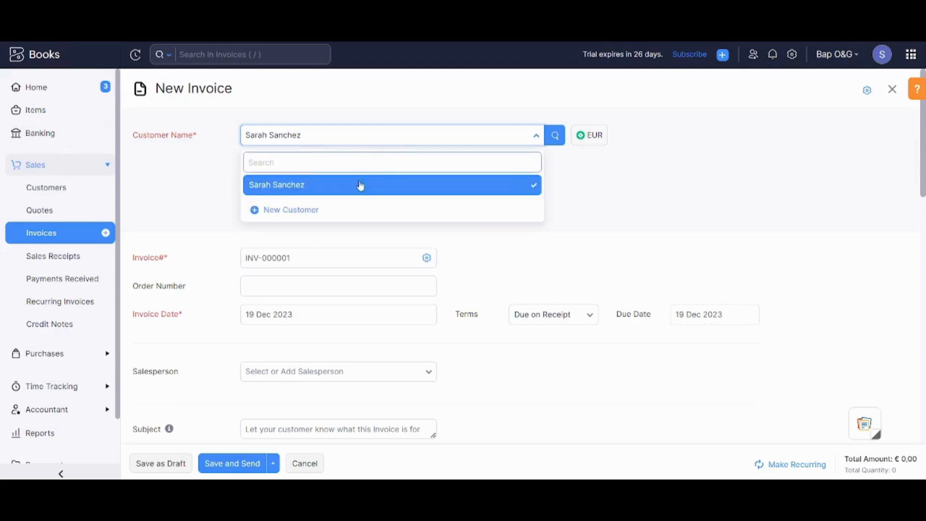
{"action": "left_click", "coordinate": [219, 192]}
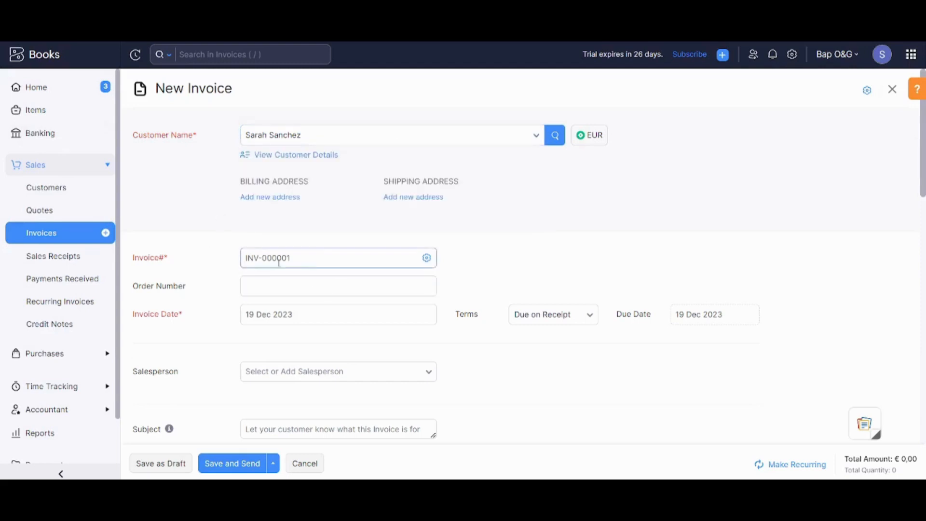
{"action": "left_click", "coordinate": [278, 280]}
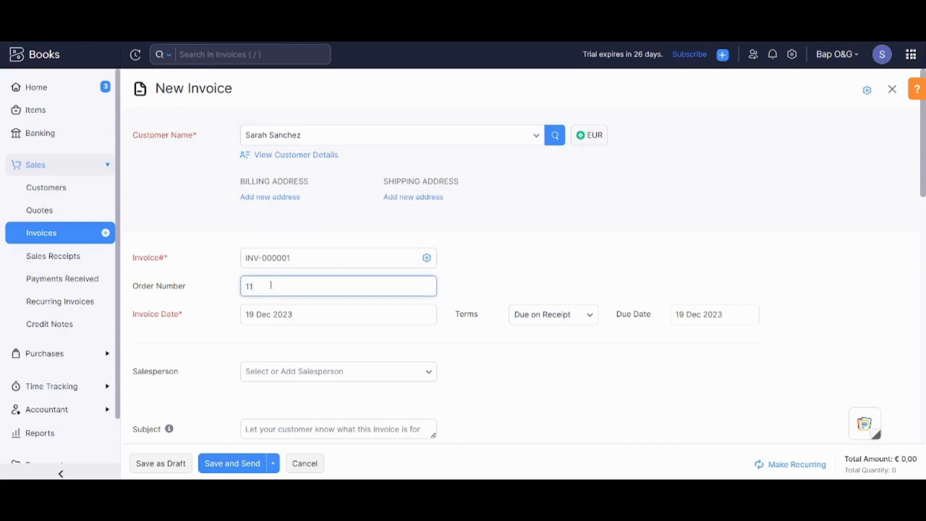
{"action": "left_click", "coordinate": [211, 288]}
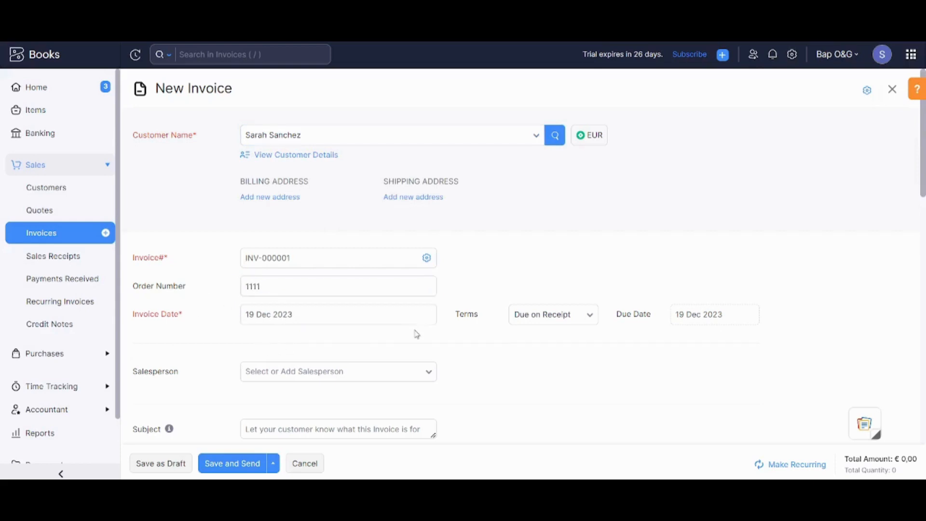
- Add the YouTube Videos item to the invoice's item table with a quantity of 5
{"action": "scroll", "coordinate": [500, 332], "scroll_direction": "down", "scroll_amount": 6}
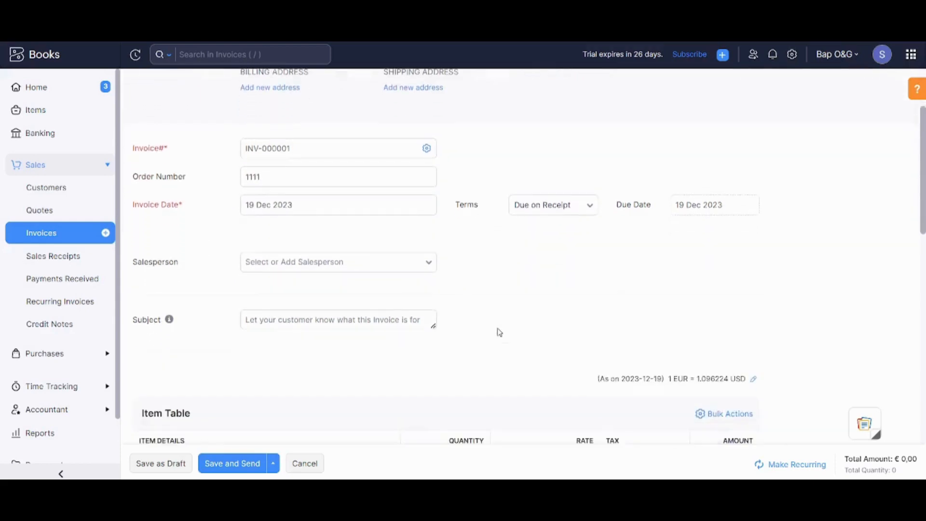
{"action": "scroll", "coordinate": [500, 332], "scroll_direction": "down", "scroll_amount": 2}
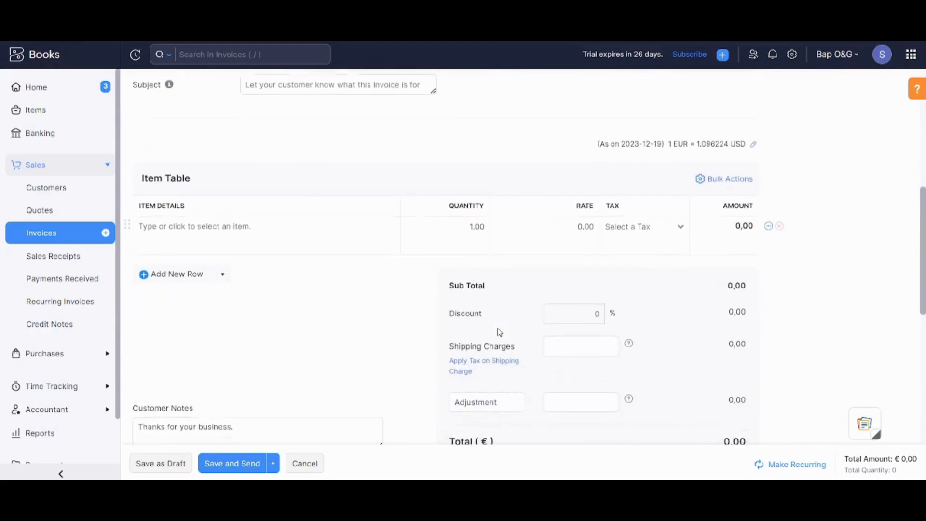
{"action": "left_click", "coordinate": [219, 213]}
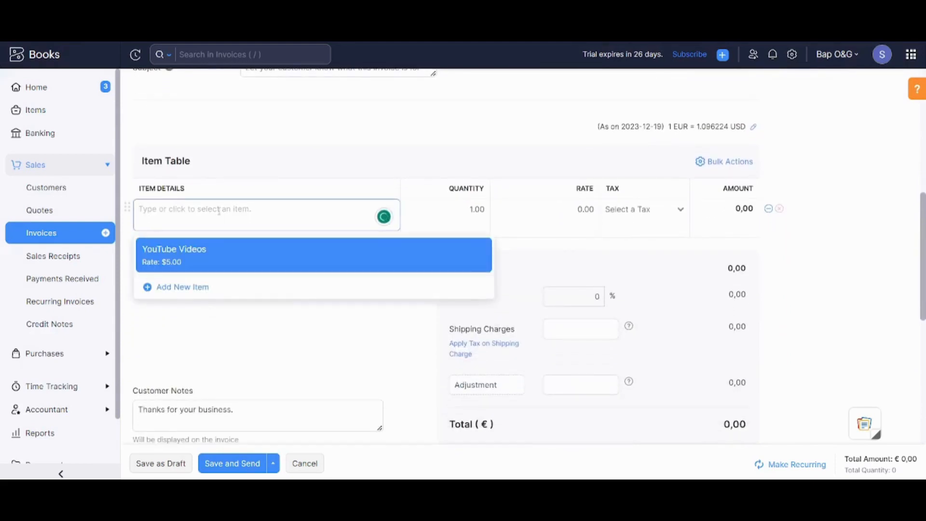
{"action": "left_click", "coordinate": [221, 262]}
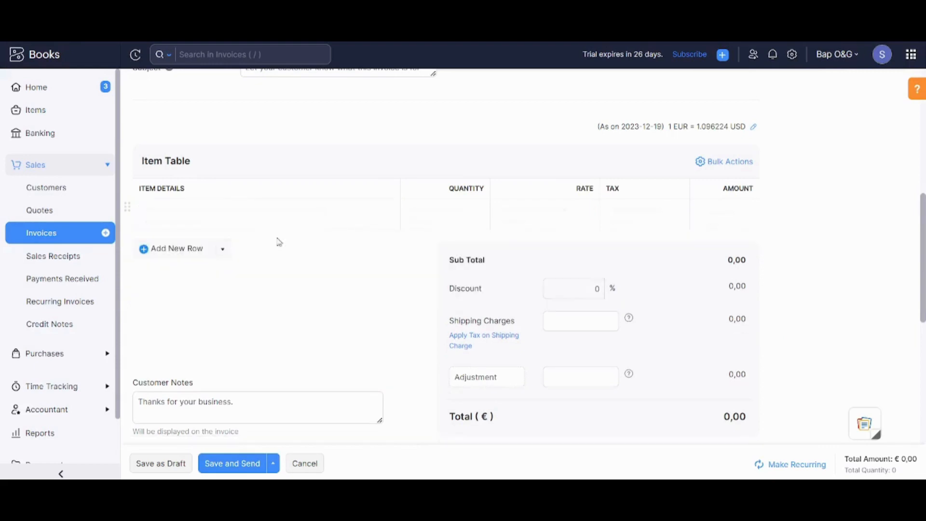
{"action": "left_click", "coordinate": [450, 212]}
{"action": "double_click", "coordinate": [467, 211]}
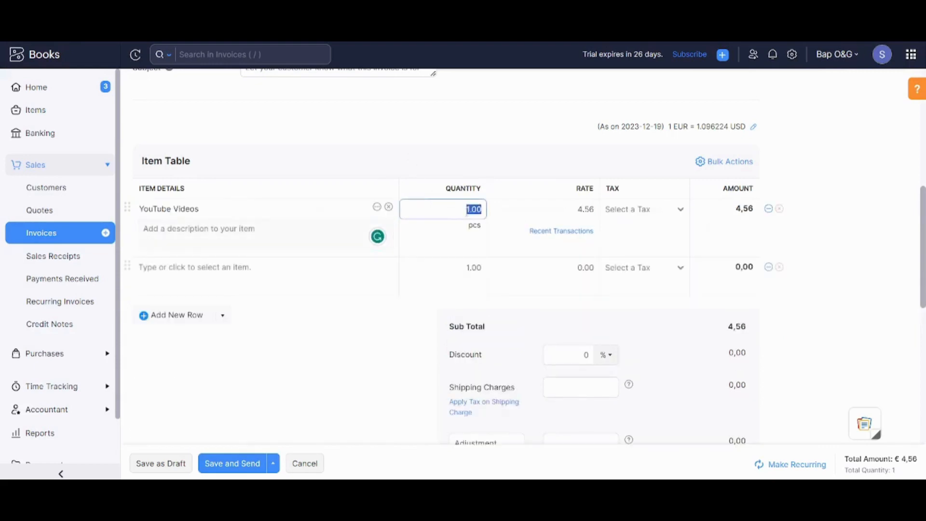
{"action": "type", "text": "5"}
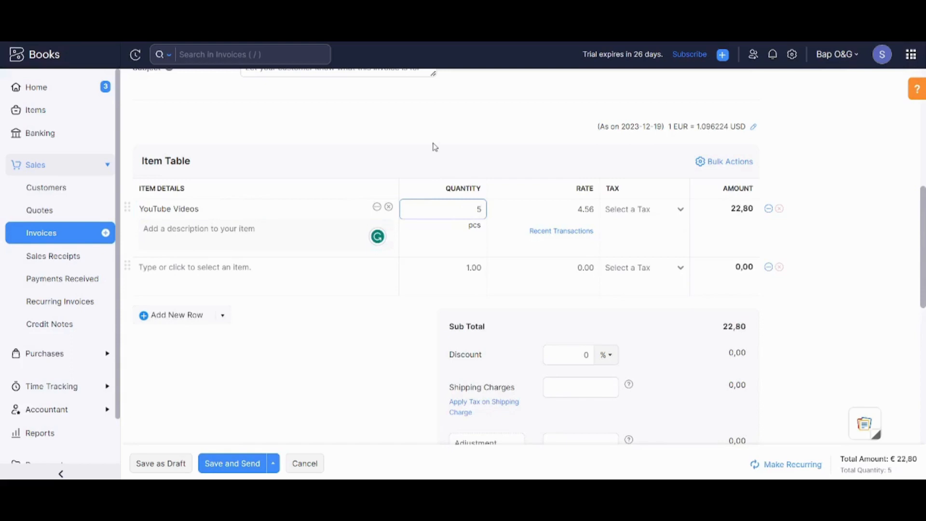
{"action": "left_click", "coordinate": [435, 146]}
- Check the item's quantity, the EUR to USD exchange rate, the item's rate and amount, and the invoice total
{"action": "left_click", "coordinate": [475, 216]}
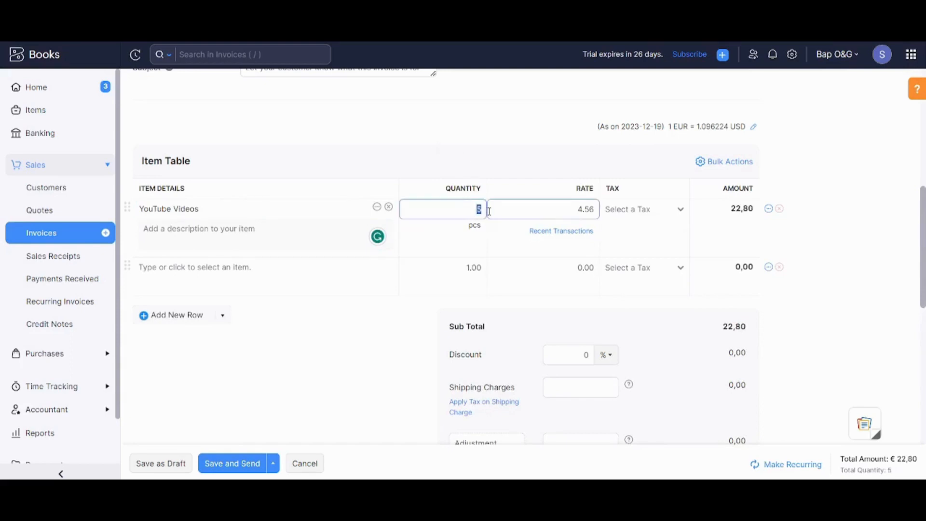
{"action": "left_click", "coordinate": [479, 155]}
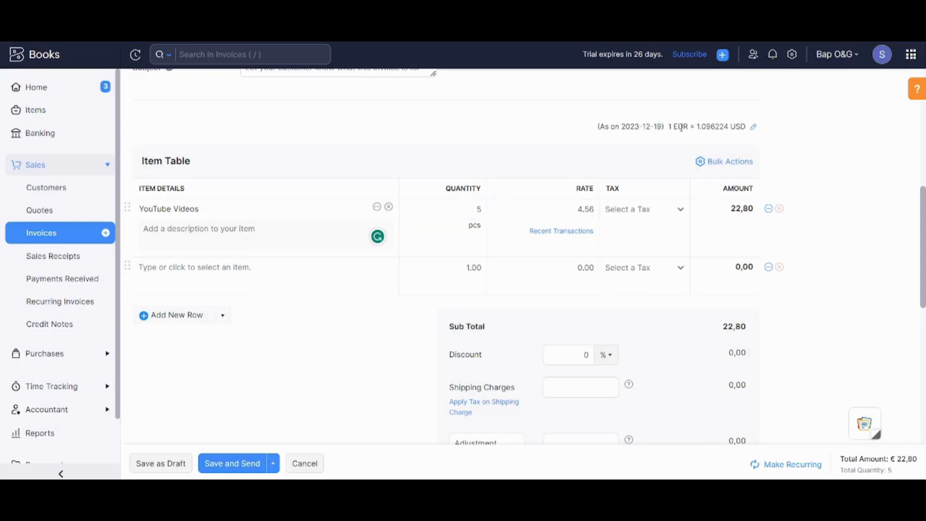
{"action": "left_click_drag", "start_coordinate": [675, 125], "coordinate": [755, 130]}
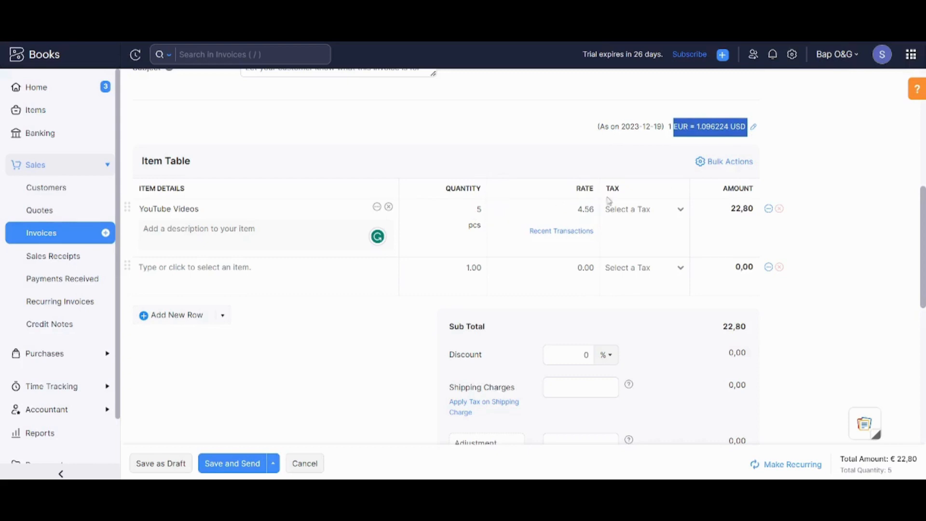
{"action": "left_click", "coordinate": [580, 209]}
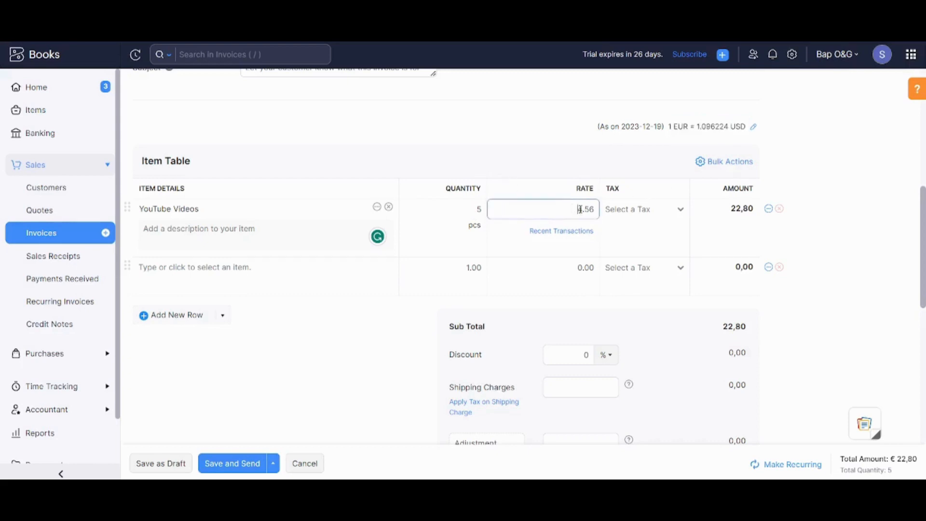
{"action": "left_click_drag", "start_coordinate": [580, 209], "coordinate": [613, 215]}
{"action": "left_click", "coordinate": [720, 214]}
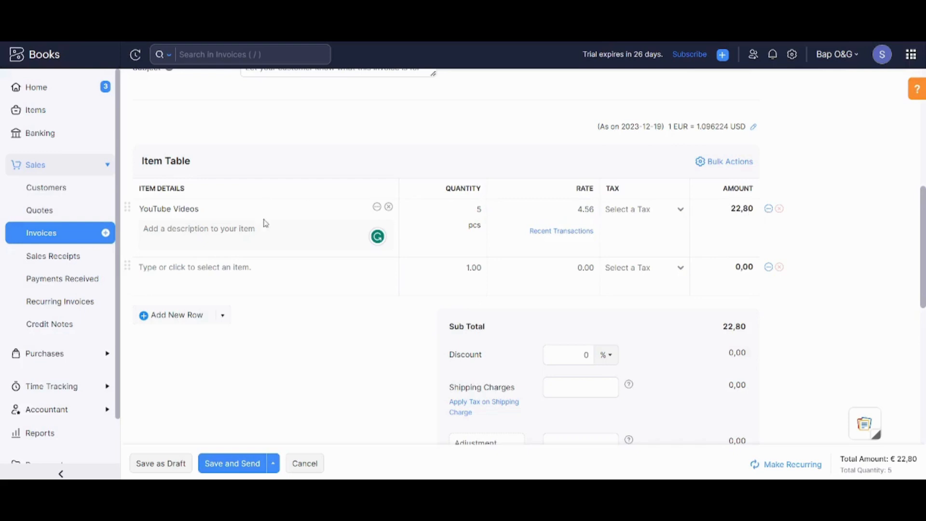
{"action": "left_click", "coordinate": [209, 267]}
{"action": "scroll", "coordinate": [885, 269], "scroll_direction": "down", "scroll_amount": 4}
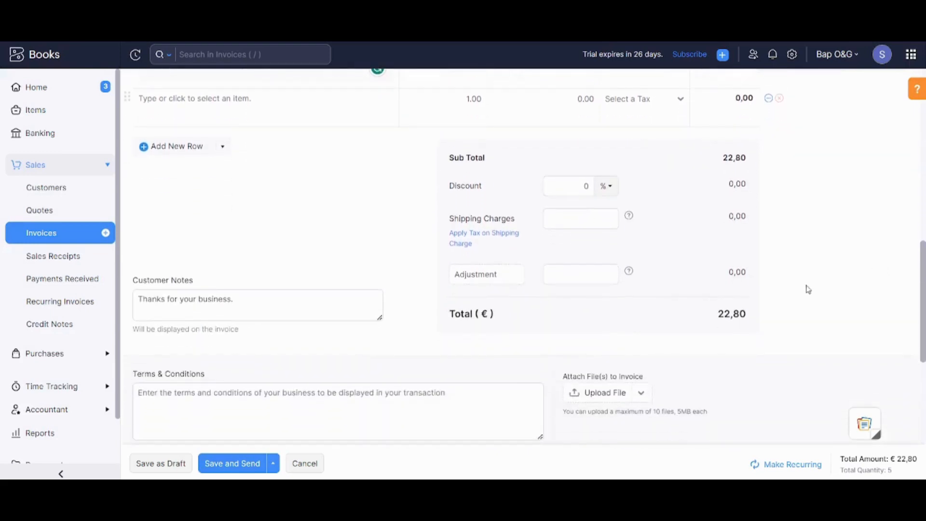
{"action": "left_click_drag", "start_coordinate": [717, 314], "coordinate": [743, 316]}
{"action": "left_click", "coordinate": [758, 321]}
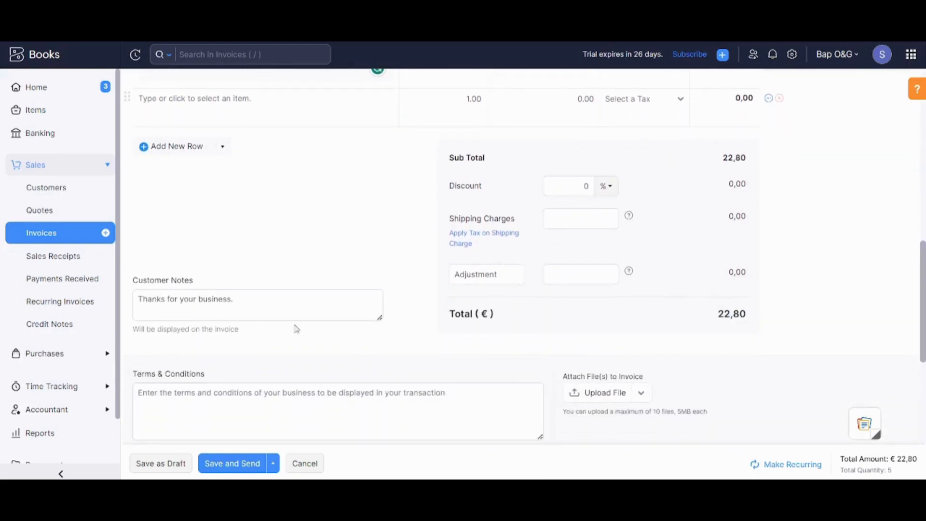
- Review the invoice's customer notes, terms and conditions, e-mail recipient and the options for a payment already received
{"action": "left_click", "coordinate": [179, 301]}
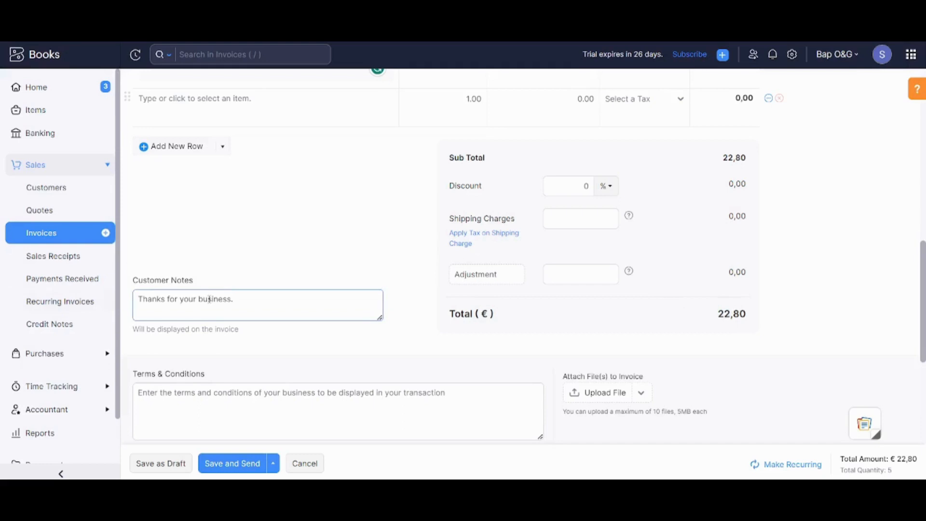
{"action": "scroll", "coordinate": [210, 299], "scroll_direction": "down", "scroll_amount": 2}
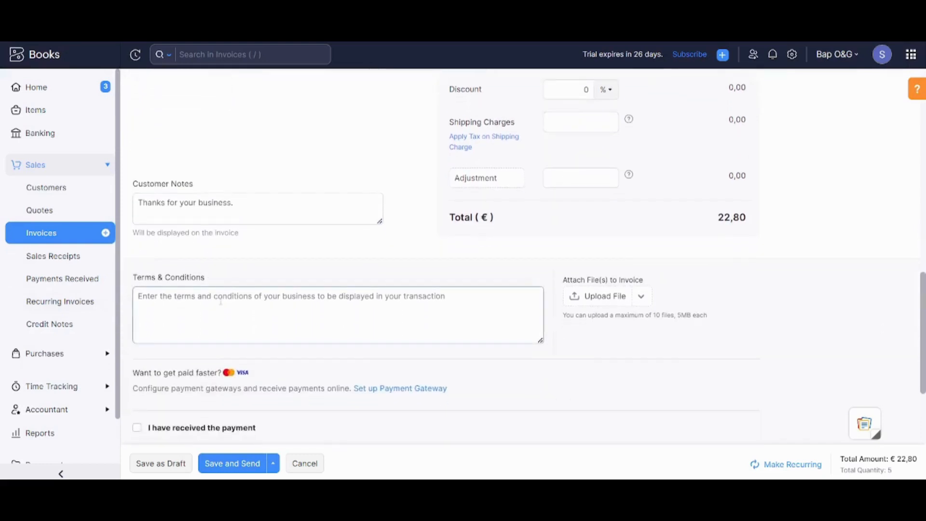
{"action": "left_click", "coordinate": [207, 296]}
{"action": "scroll", "coordinate": [209, 300], "scroll_direction": "down", "scroll_amount": 1}
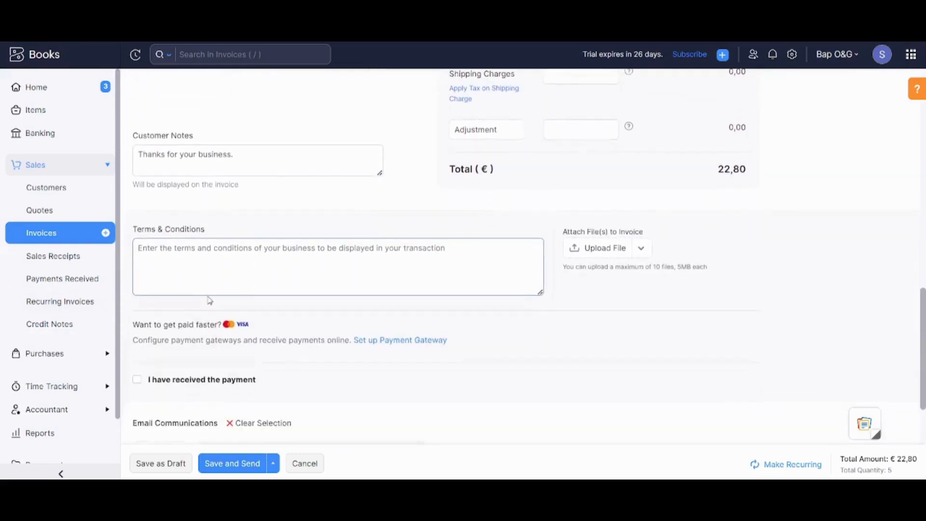
{"action": "scroll", "coordinate": [210, 300], "scroll_direction": "down", "scroll_amount": 2}
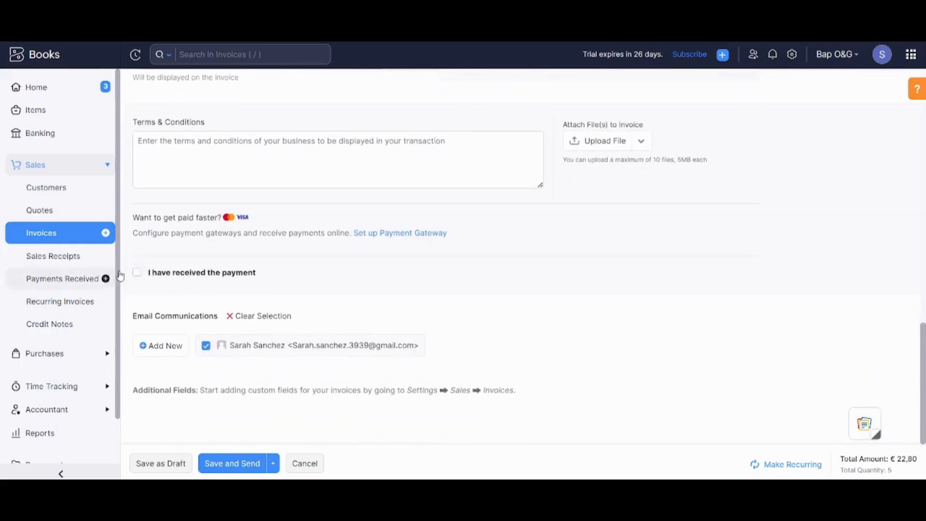
{"action": "left_click", "coordinate": [207, 275]}
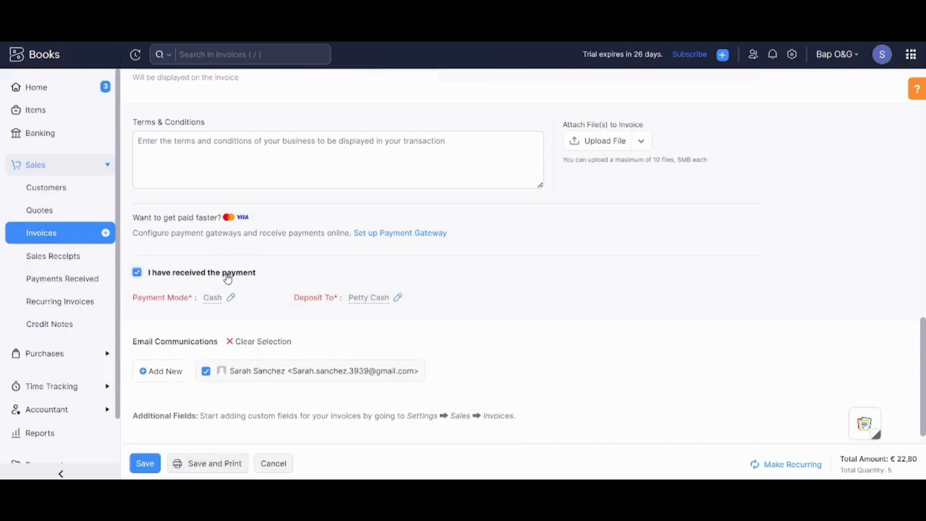
{"action": "left_click", "coordinate": [228, 279]}
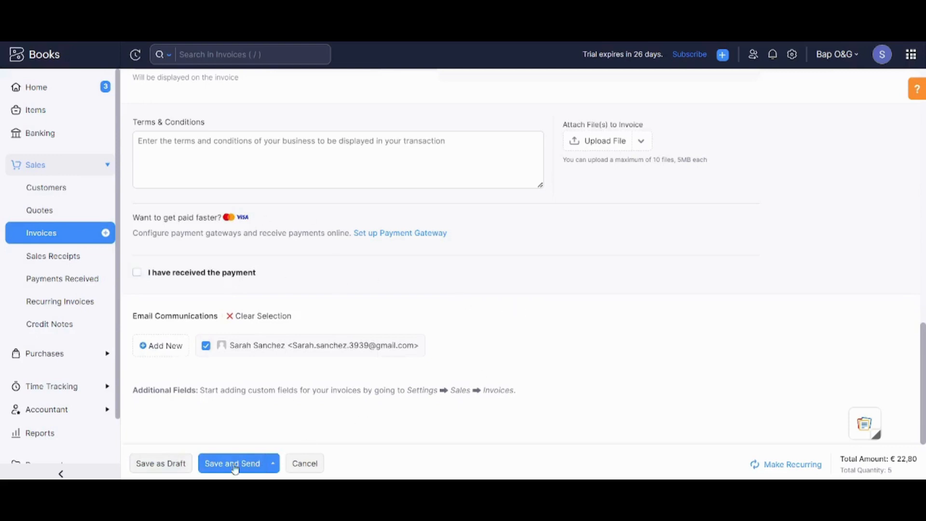
- Save the invoice and e-mail it to the customer with the invoice PDF attached, declining the automated payment reminders offer
{"action": "left_click", "coordinate": [251, 468]}
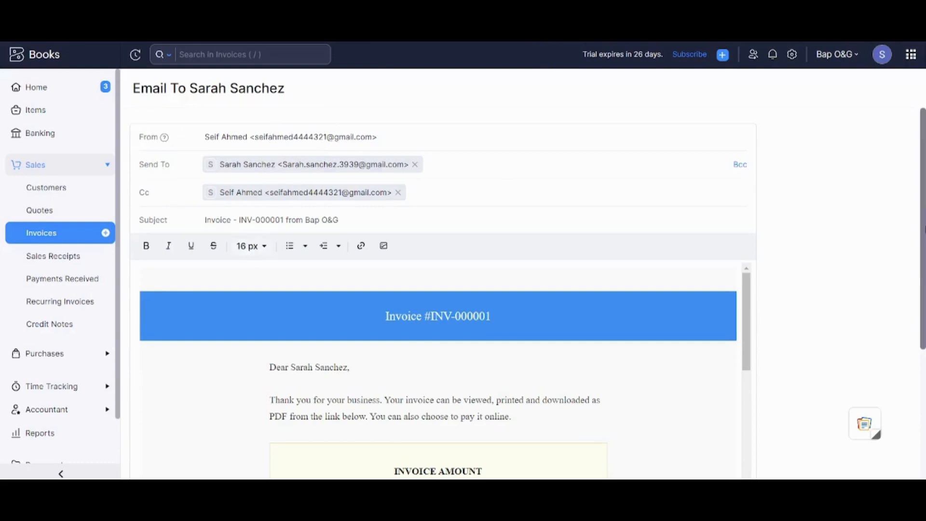
{"action": "scroll", "coordinate": [746, 182], "scroll_direction": "down", "scroll_amount": 3}
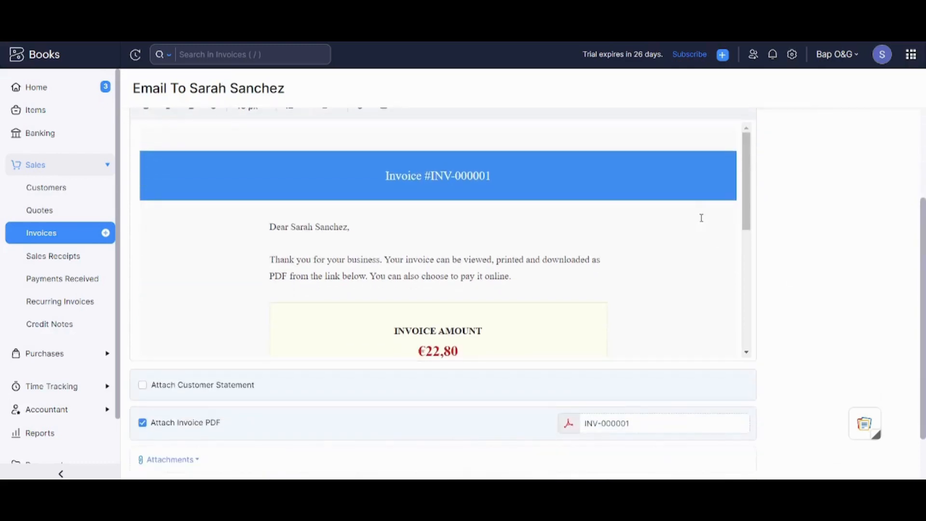
{"action": "left_click_drag", "start_coordinate": [749, 200], "coordinate": [788, 410]}
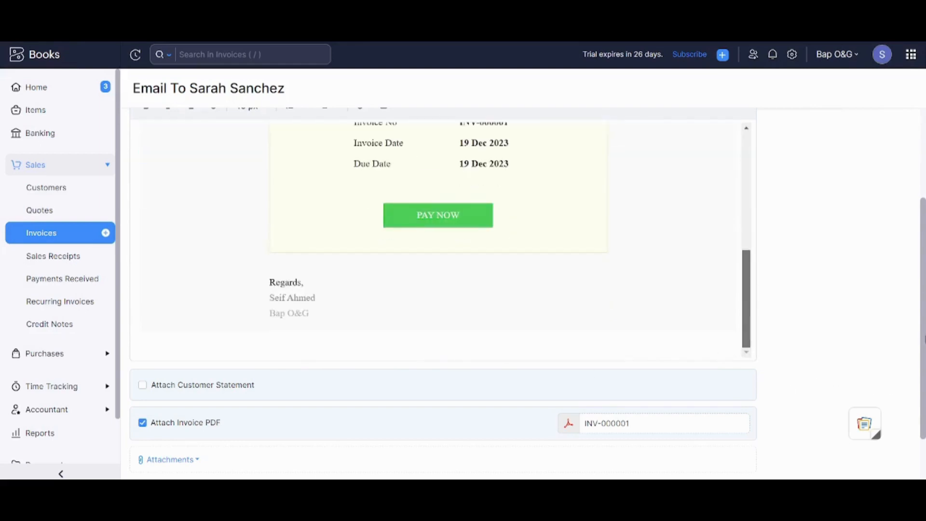
{"action": "left_click_drag", "start_coordinate": [922, 402], "coordinate": [923, 449]}
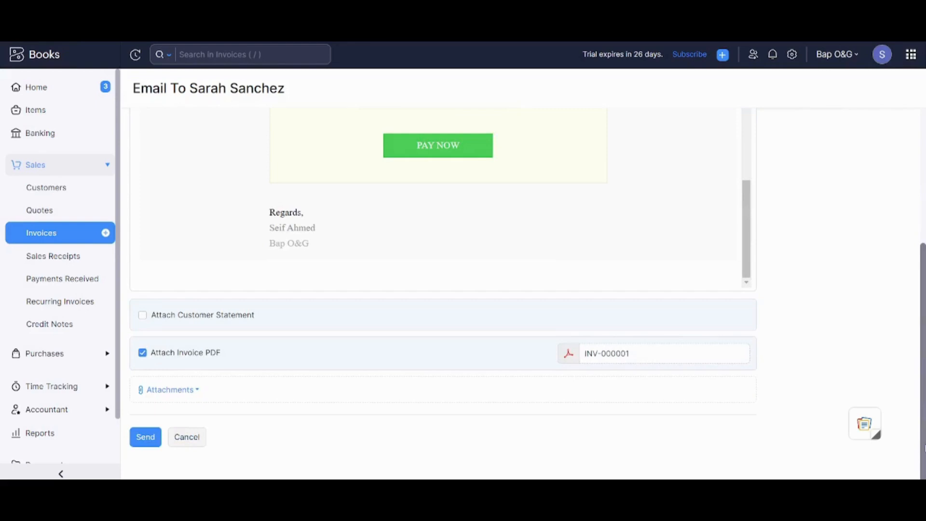
{"action": "left_click", "coordinate": [145, 437]}
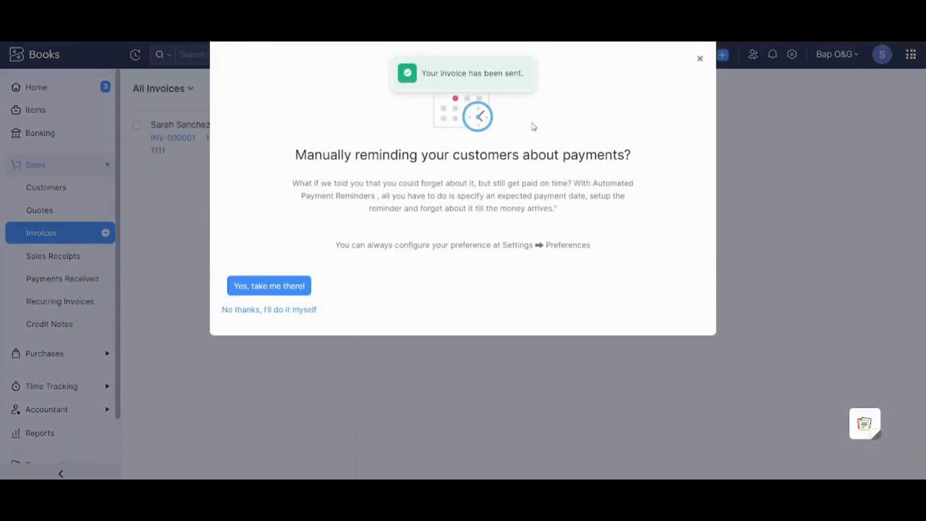
{"action": "left_click", "coordinate": [700, 58]}
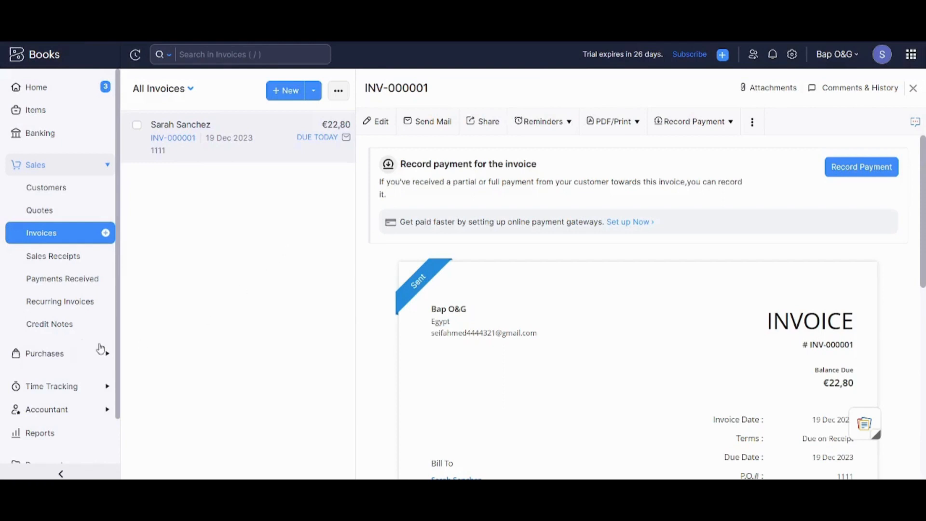
- Open a blank new vendor form in the purchases section and review its contact, currency, tax and payment terms fields
{"action": "left_click", "coordinate": [55, 356]}
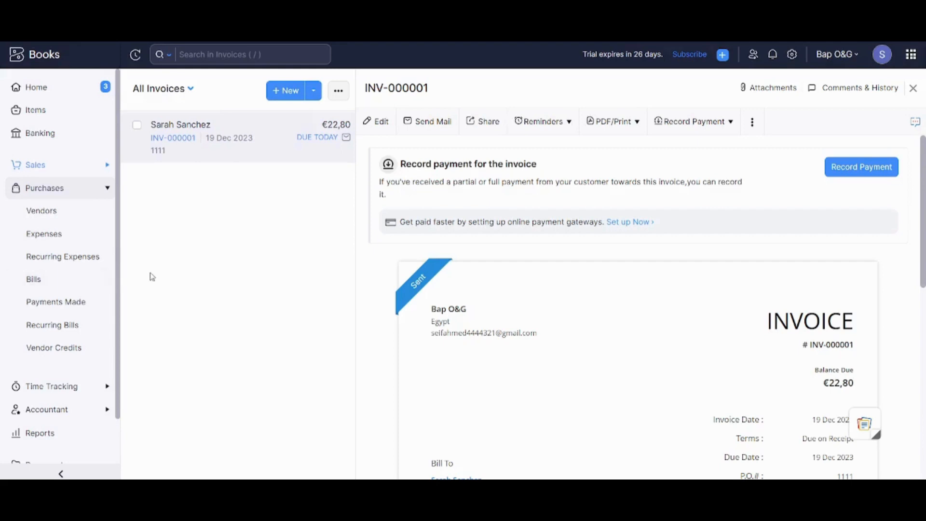
{"action": "left_click", "coordinate": [39, 210]}
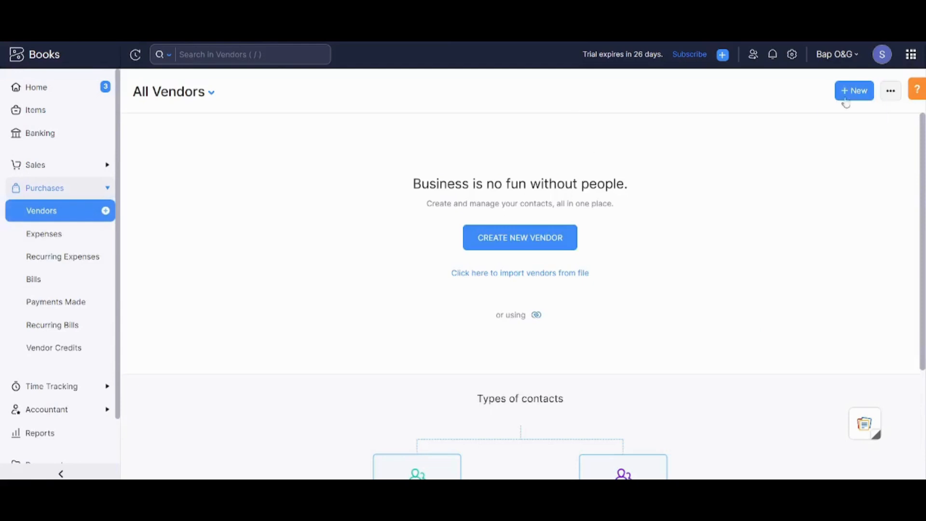
{"action": "left_click", "coordinate": [859, 95]}
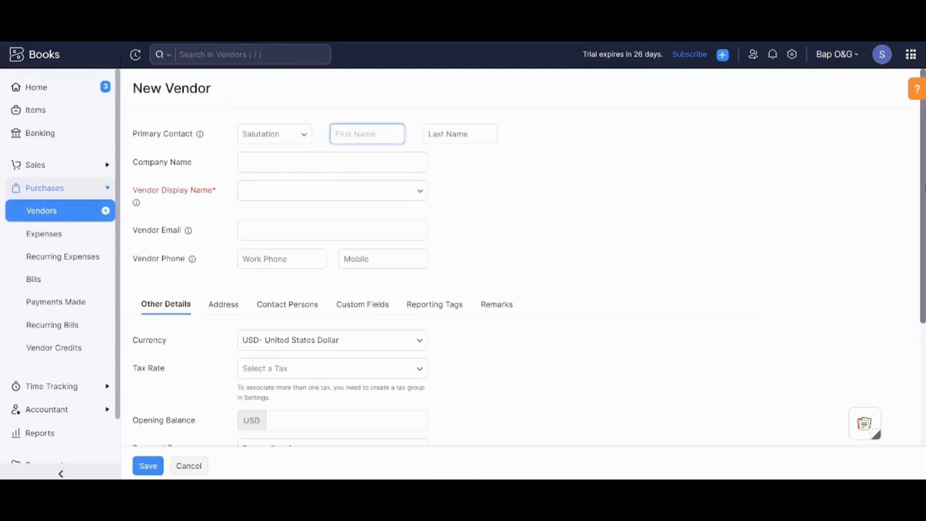
{"action": "scroll", "coordinate": [529, 258], "scroll_direction": "down", "scroll_amount": 4}
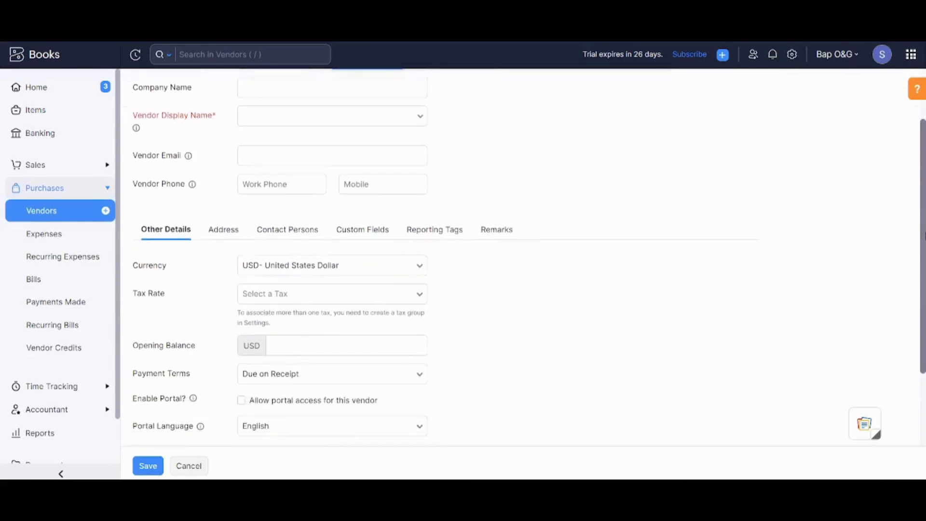
{"action": "scroll", "coordinate": [912, 333], "scroll_direction": "up", "scroll_amount": 4}
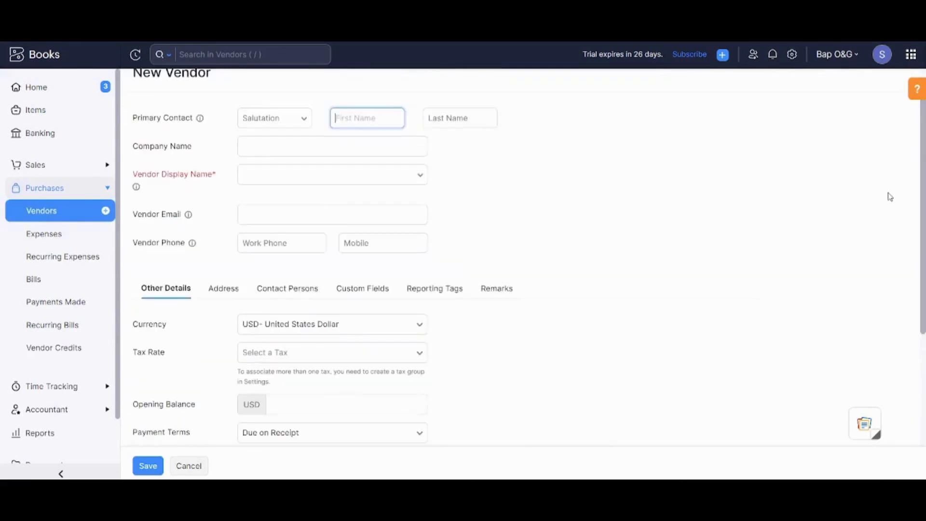
- Examine the expense import page's file selection, character encoding and page tips, and return to the expenses overview
{"action": "left_click", "coordinate": [40, 234]}
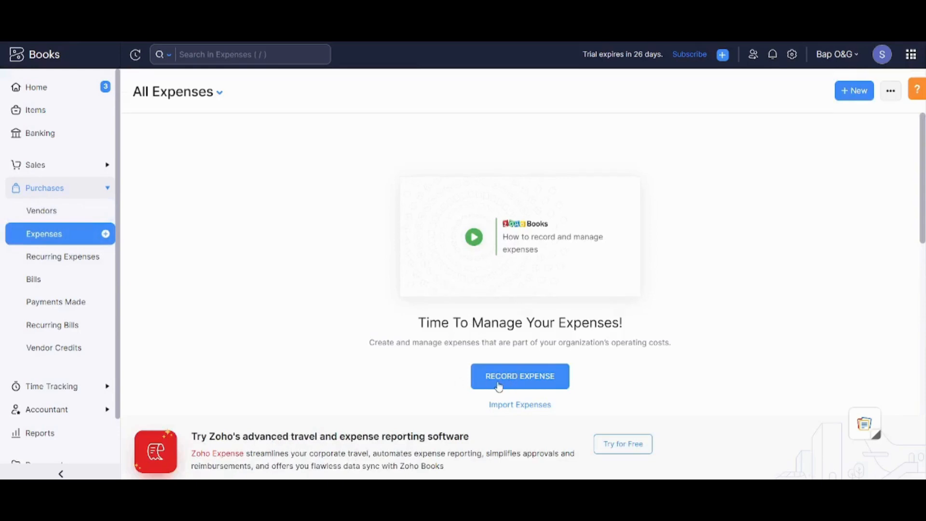
{"action": "left_click", "coordinate": [518, 405]}
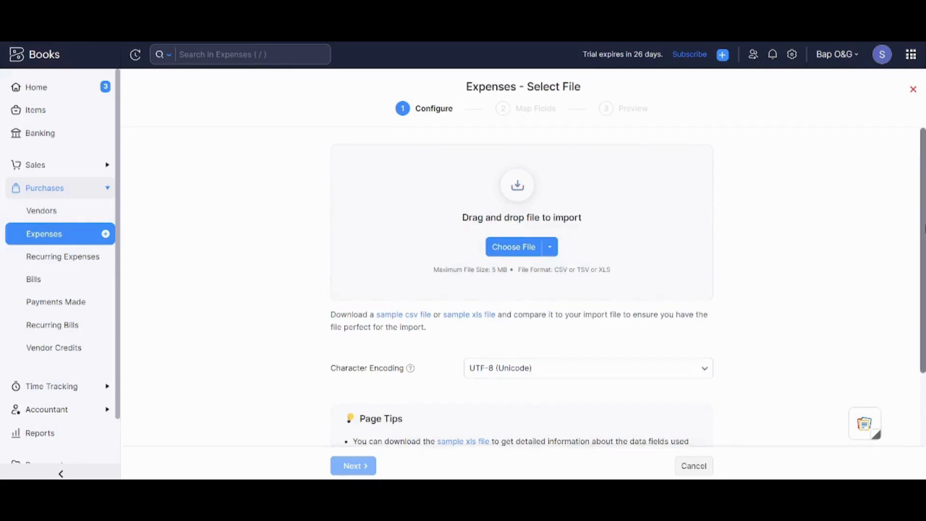
{"action": "scroll", "coordinate": [920, 215], "scroll_direction": "down", "scroll_amount": 3}
{"action": "scroll", "coordinate": [920, 211], "scroll_direction": "up", "scroll_amount": 3}
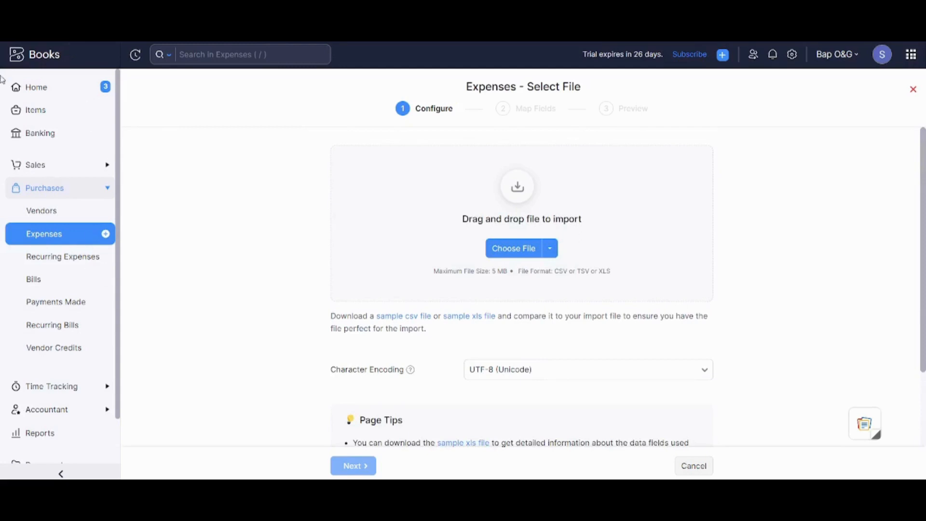
{"action": "key", "text": "alt+Left"}
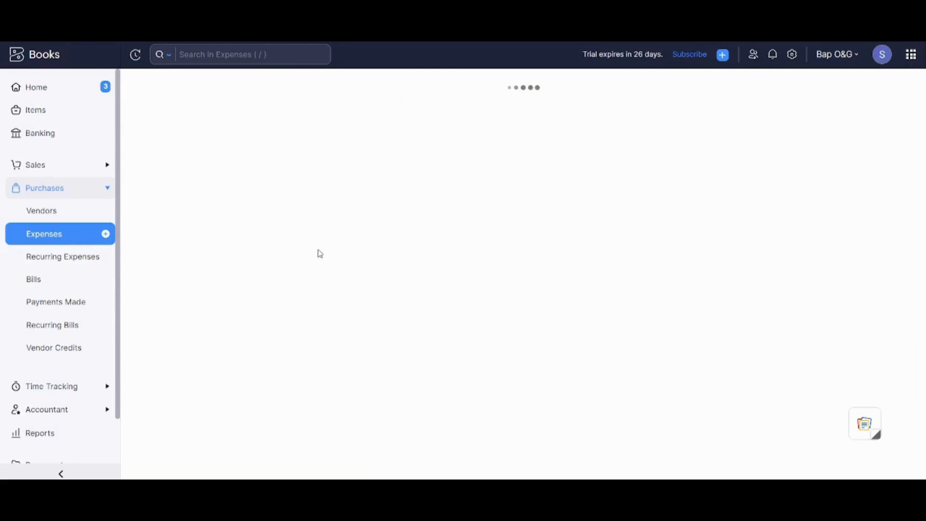
- Review the fields of a blank expense record and view the bills overview in the purchases section
{"action": "left_click", "coordinate": [532, 390]}
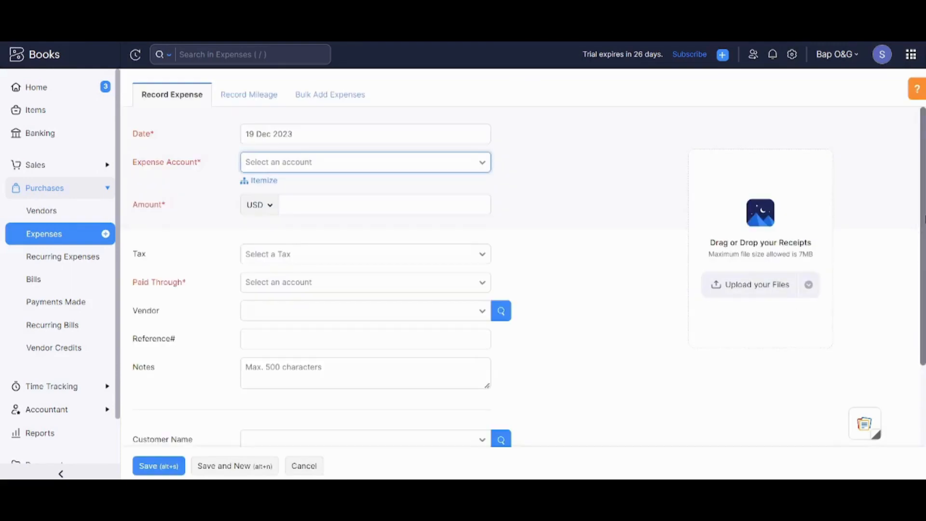
{"action": "scroll", "coordinate": [337, 367], "scroll_direction": "down", "scroll_amount": 1}
{"action": "left_click", "coordinate": [43, 286]}
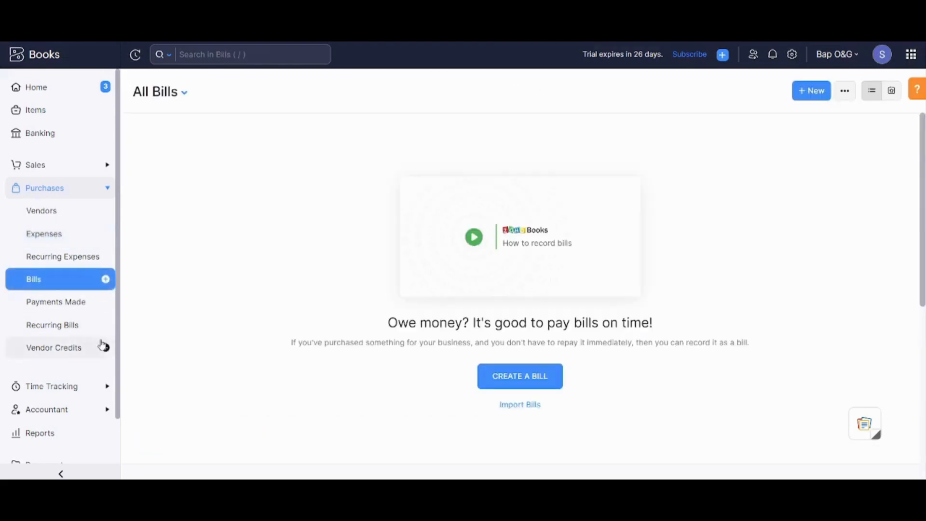
{"action": "left_click_drag", "start_coordinate": [119, 353], "coordinate": [130, 434]}
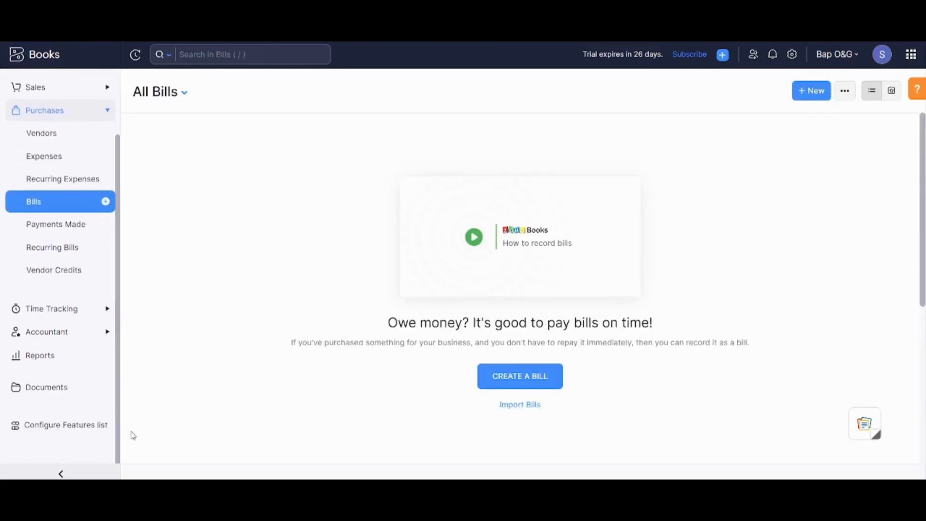